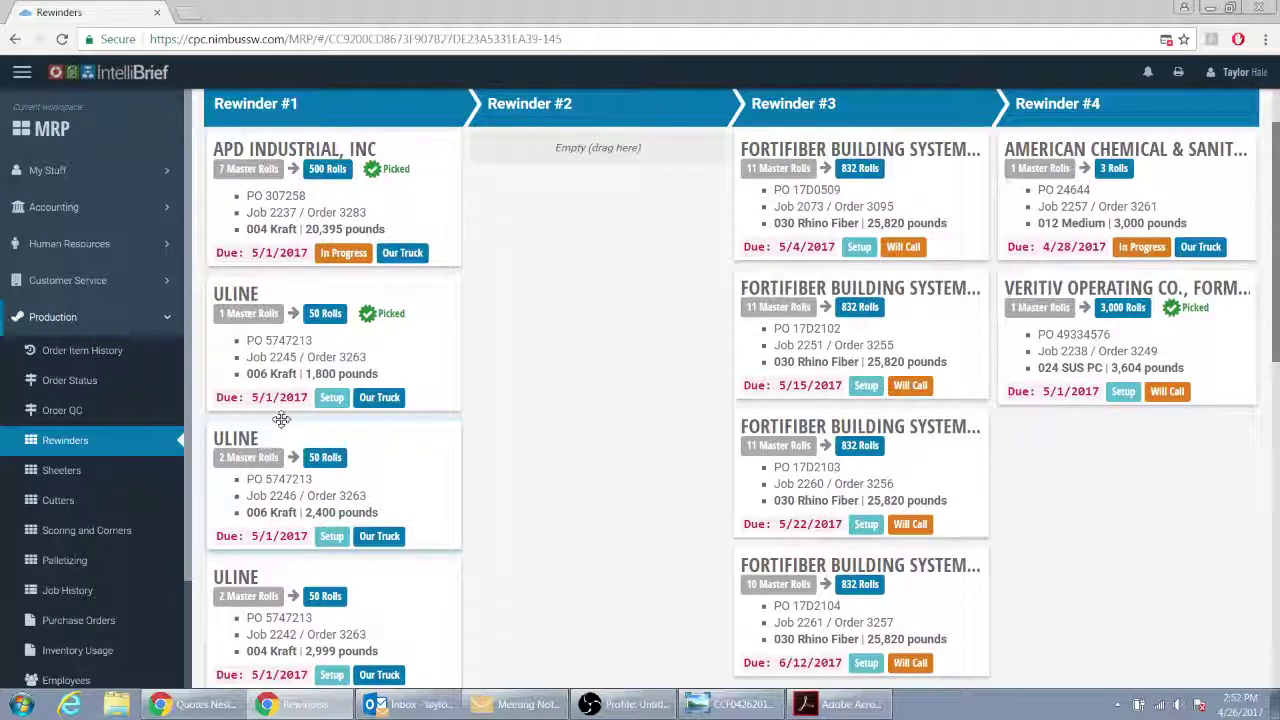
Open the APD INDUSTRIAL, INC job card under Rewinder #1 and look through its Job Instructions down to Job Info
left_click(271, 310)
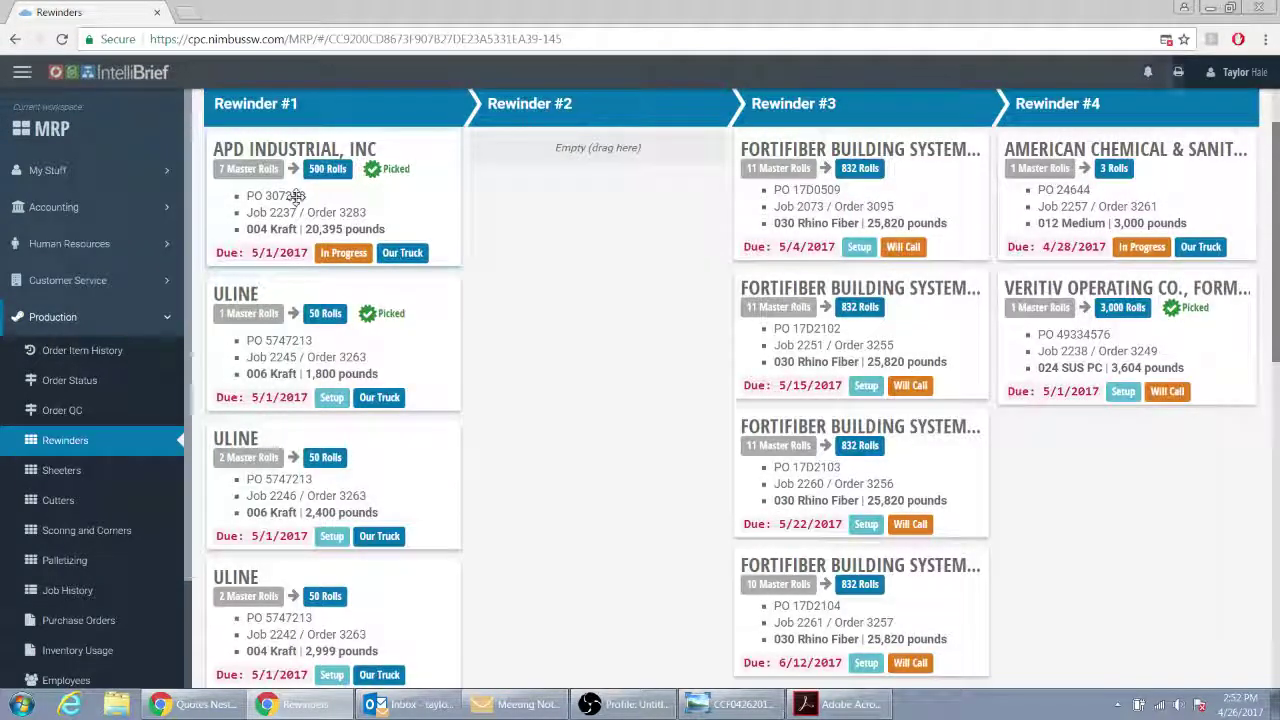
left_click(294, 196)
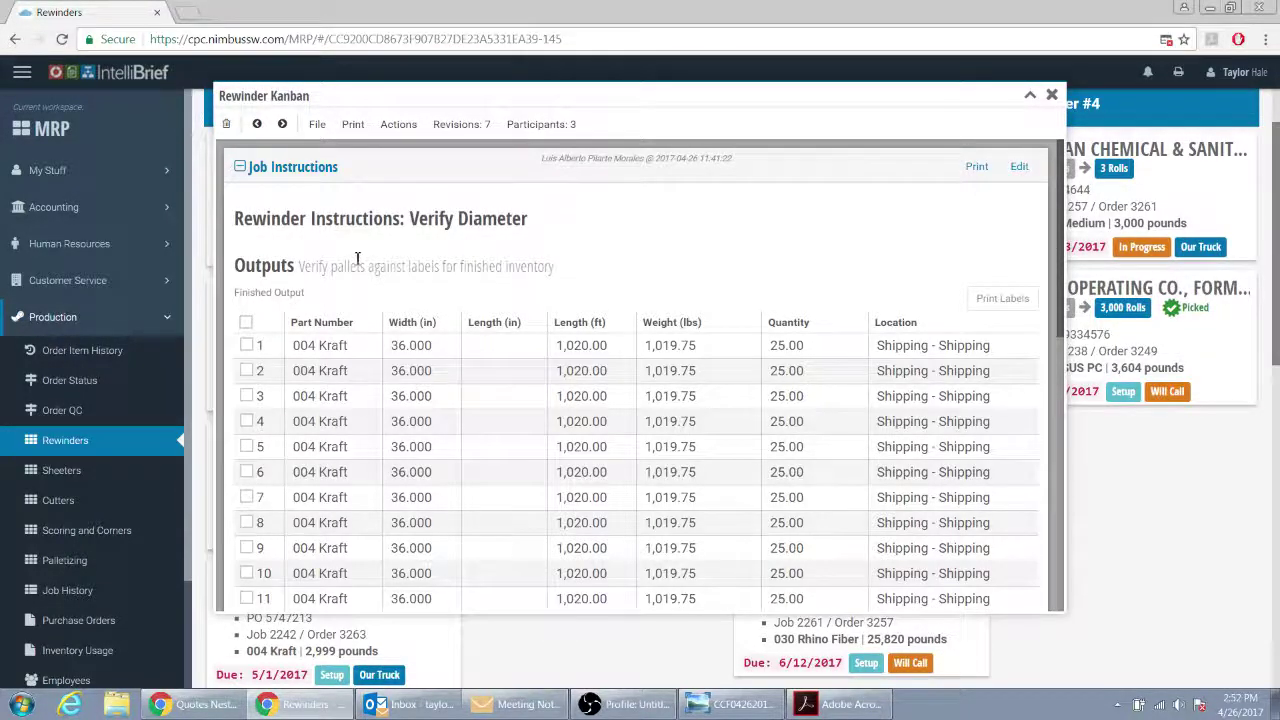
scroll(357, 260, "down", 10)
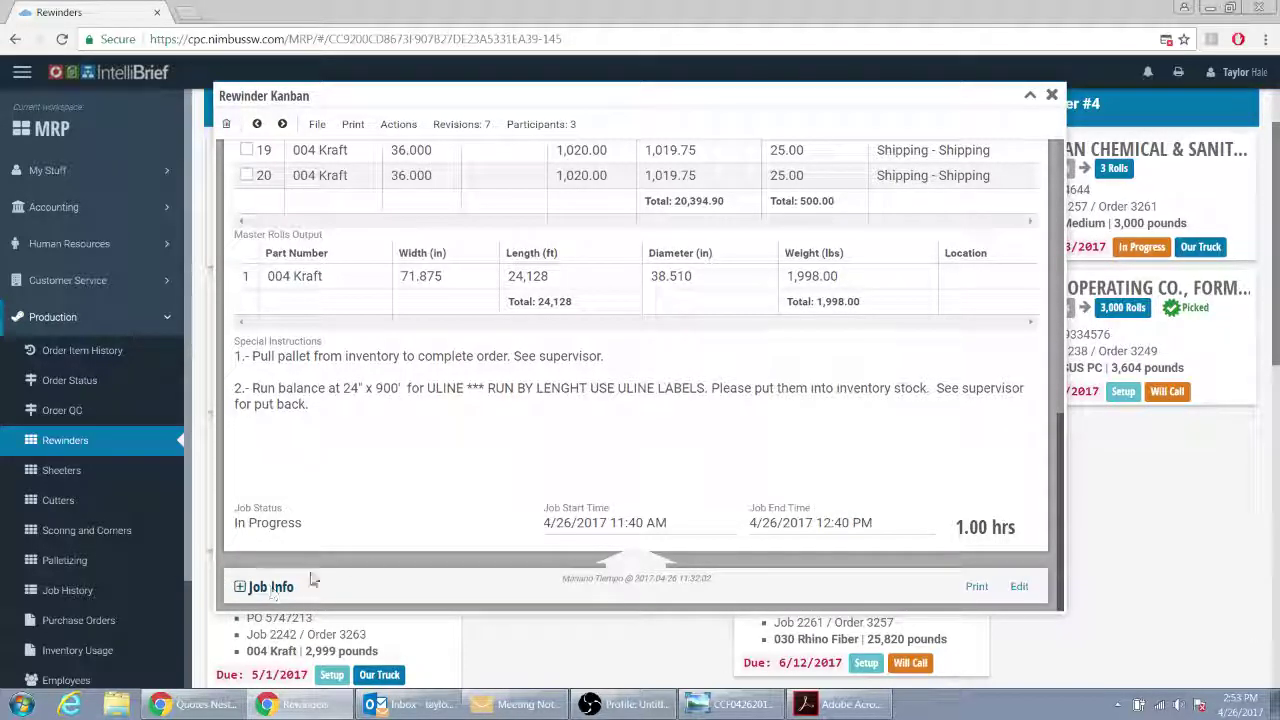
left_click(262, 588)
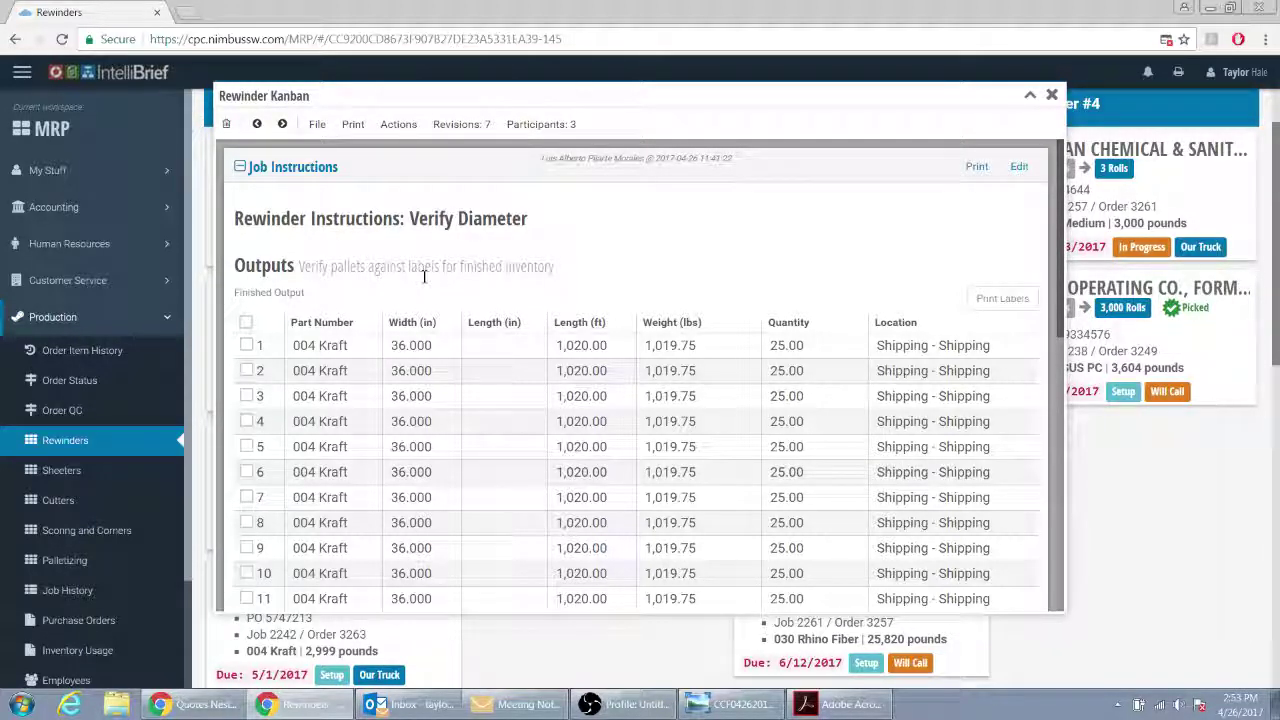
Highlight the "Rewinder Instructions: Verify Diameter" heading and expand the job's Job Info section
left_click_drag(236, 218, 531, 226)
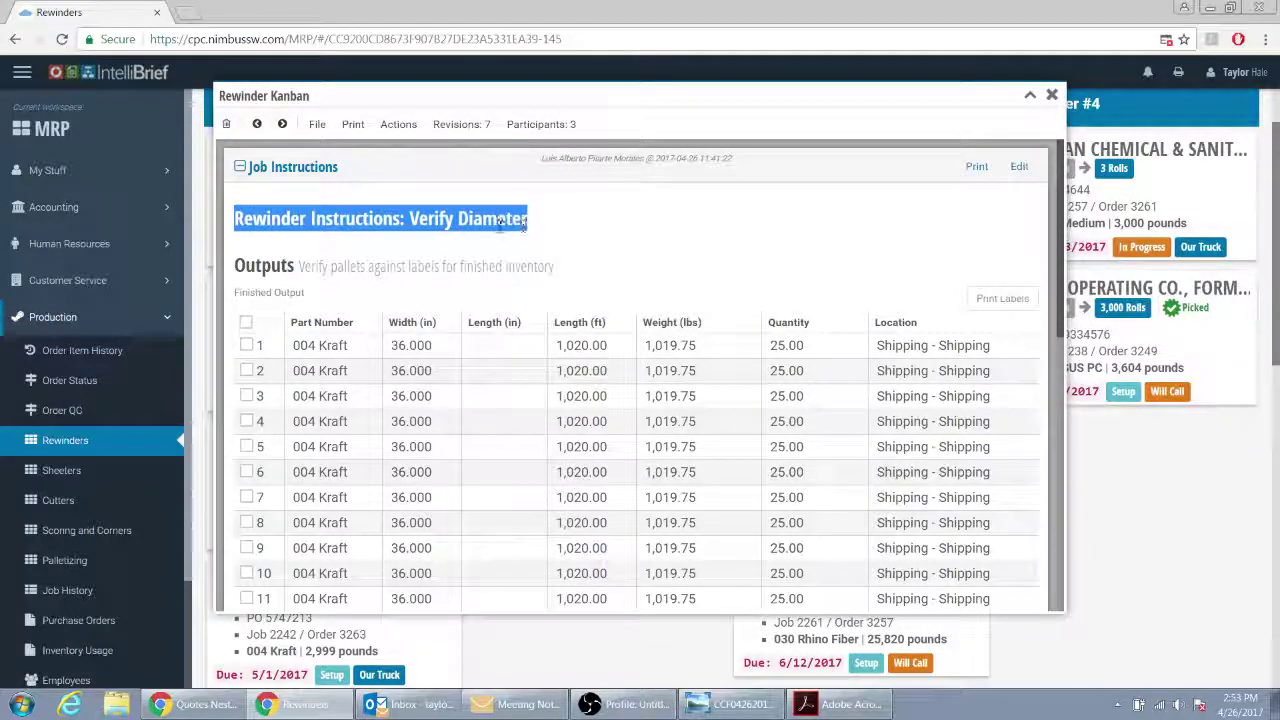
left_click_drag(240, 220, 524, 220)
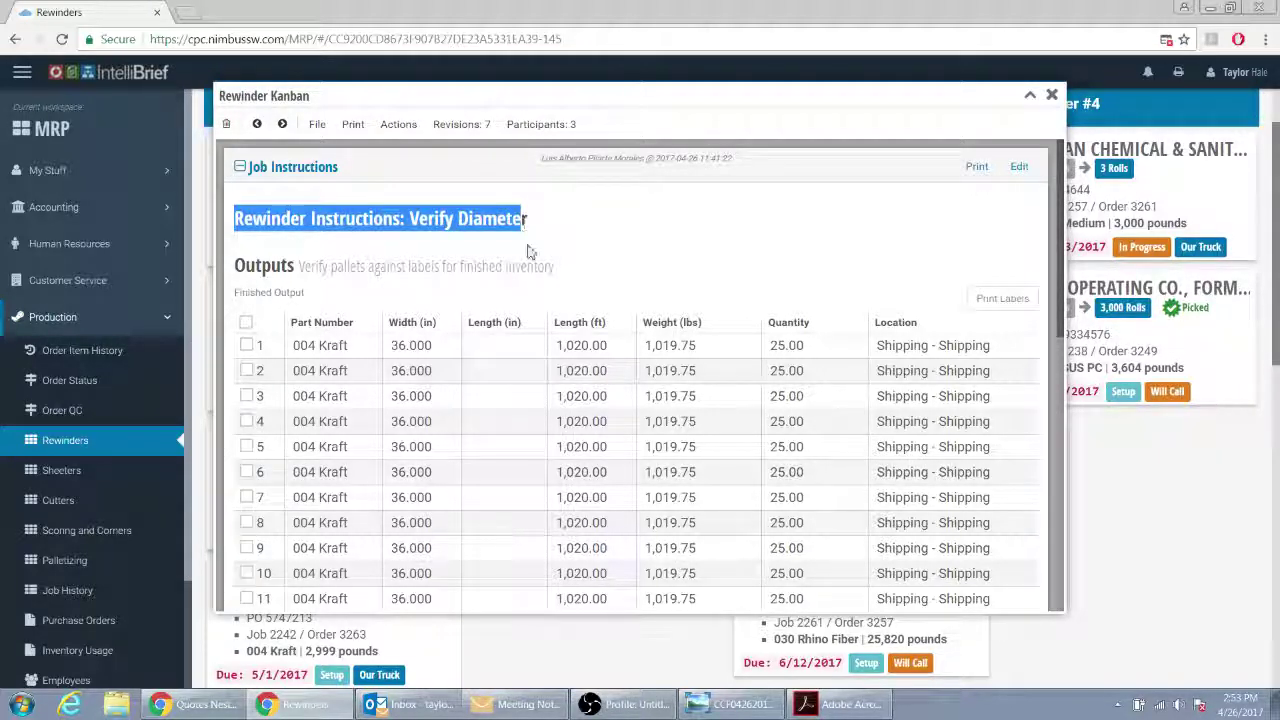
scroll(535, 268, "down", 10)
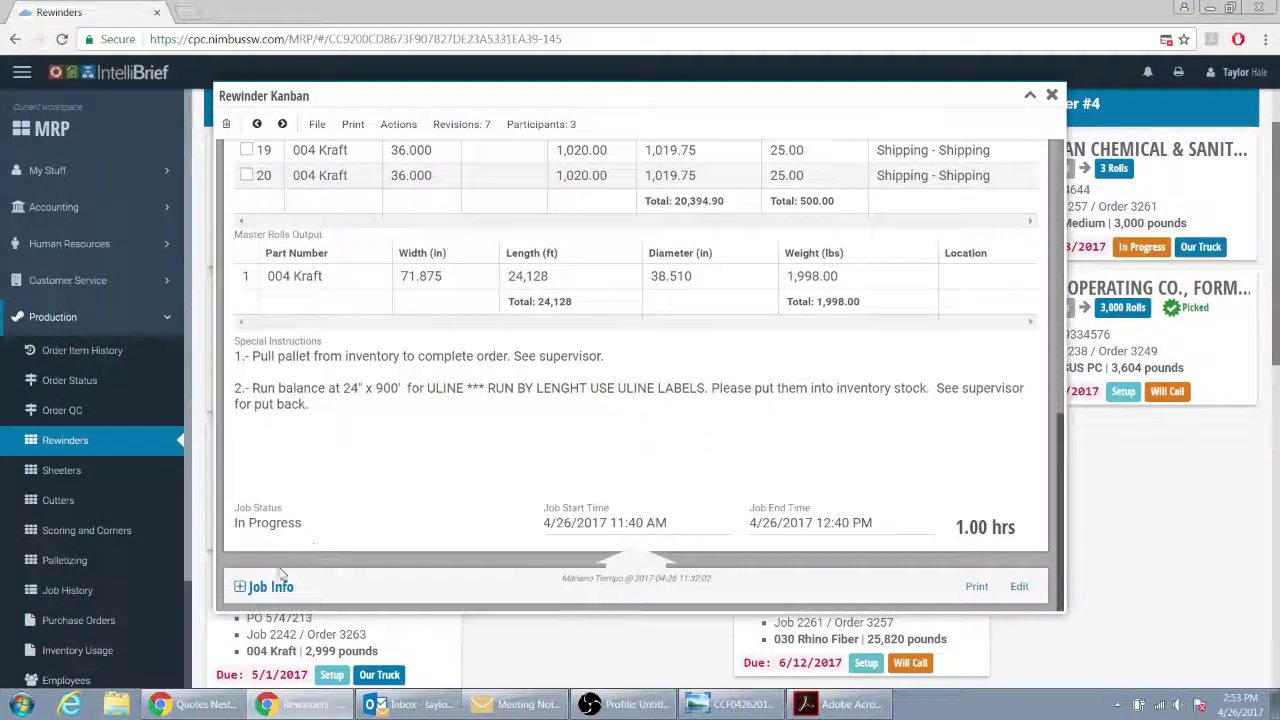
left_click(272, 586)
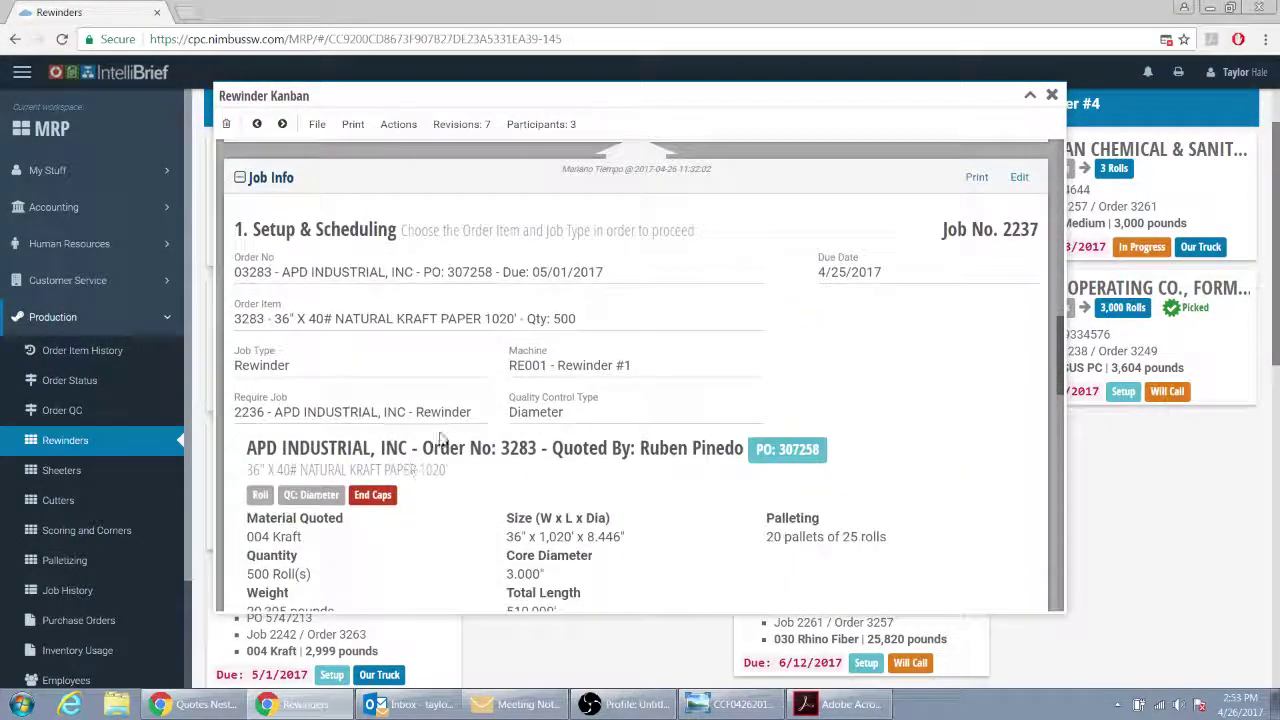
Highlight the customer and order heading and the job number in the Setup & Scheduling part of Job Info
scroll(435, 437, "down", 1)
left_click_drag(247, 357, 540, 353)
scroll(940, 229, "up", 1)
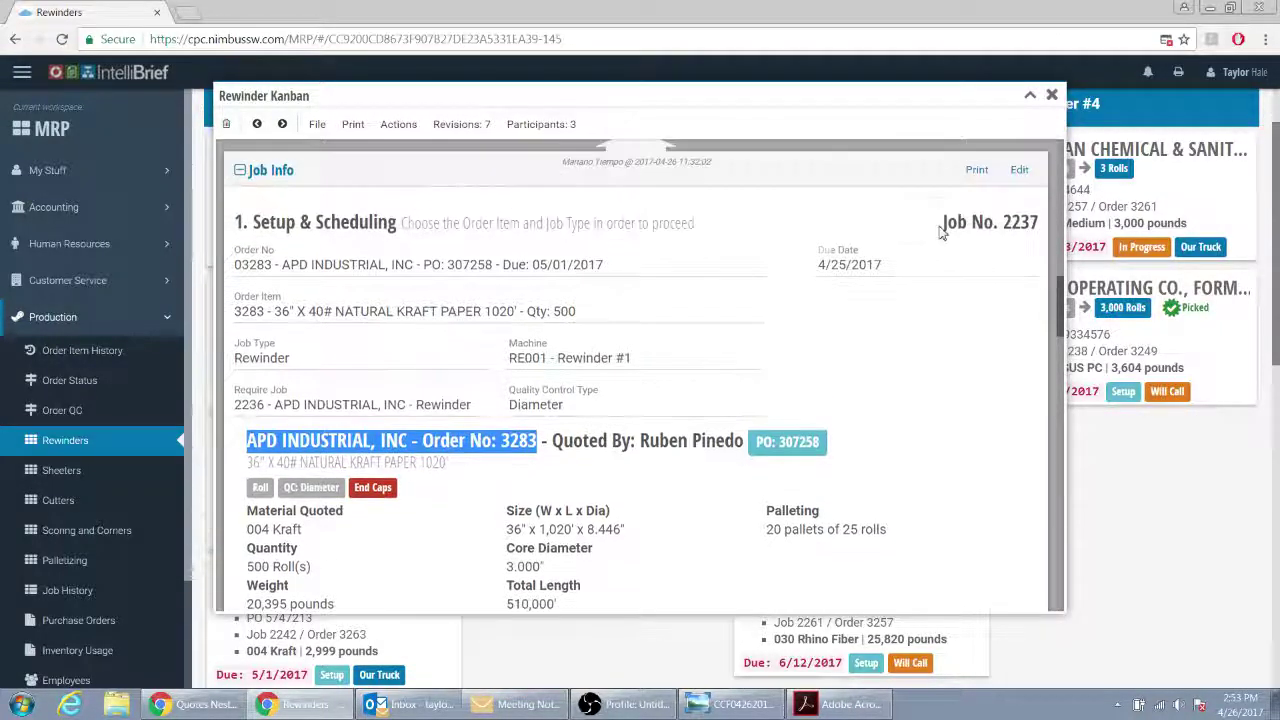
left_click_drag(940, 224, 1042, 225)
left_click(1042, 225)
left_click_drag(942, 222, 1041, 223)
left_click_drag(246, 441, 540, 441)
left_click_drag(942, 222, 1034, 223)
scroll(789, 319, "up", 15)
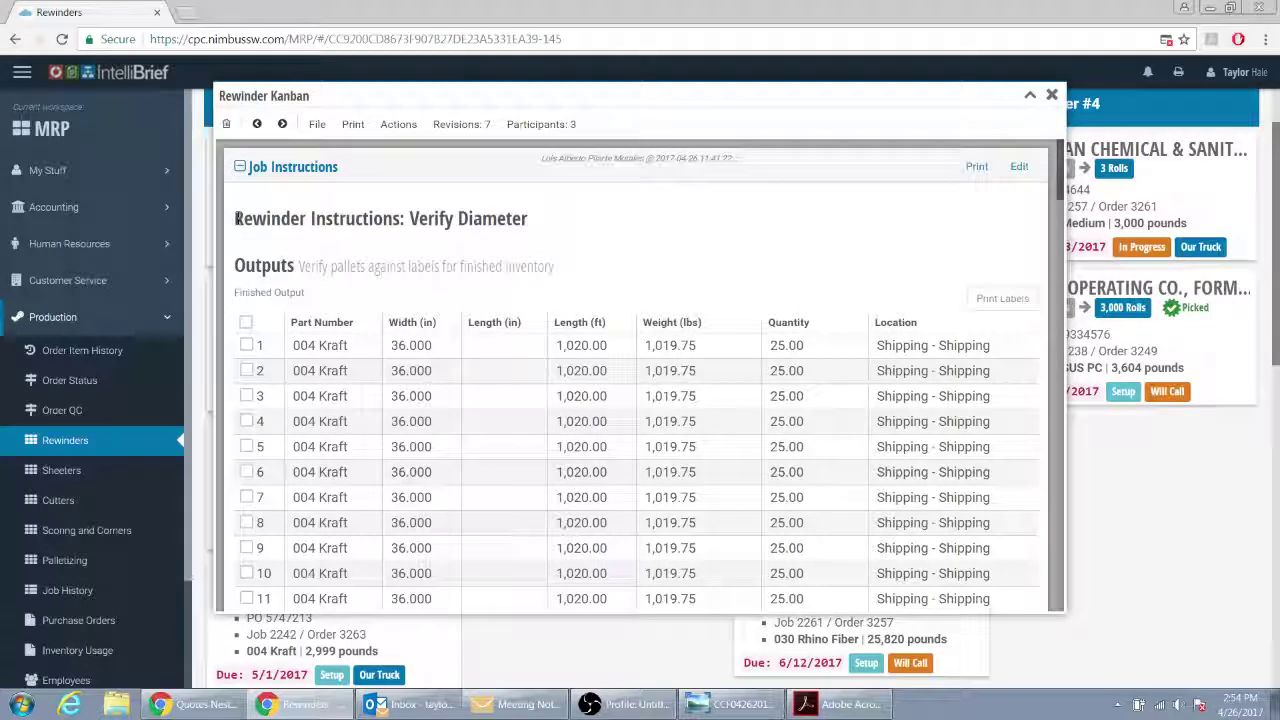
Highlight the "Verify Diameter" heading and the Outputs heading with its pallet verification note in the Job Instructions
left_click_drag(241, 224, 530, 229)
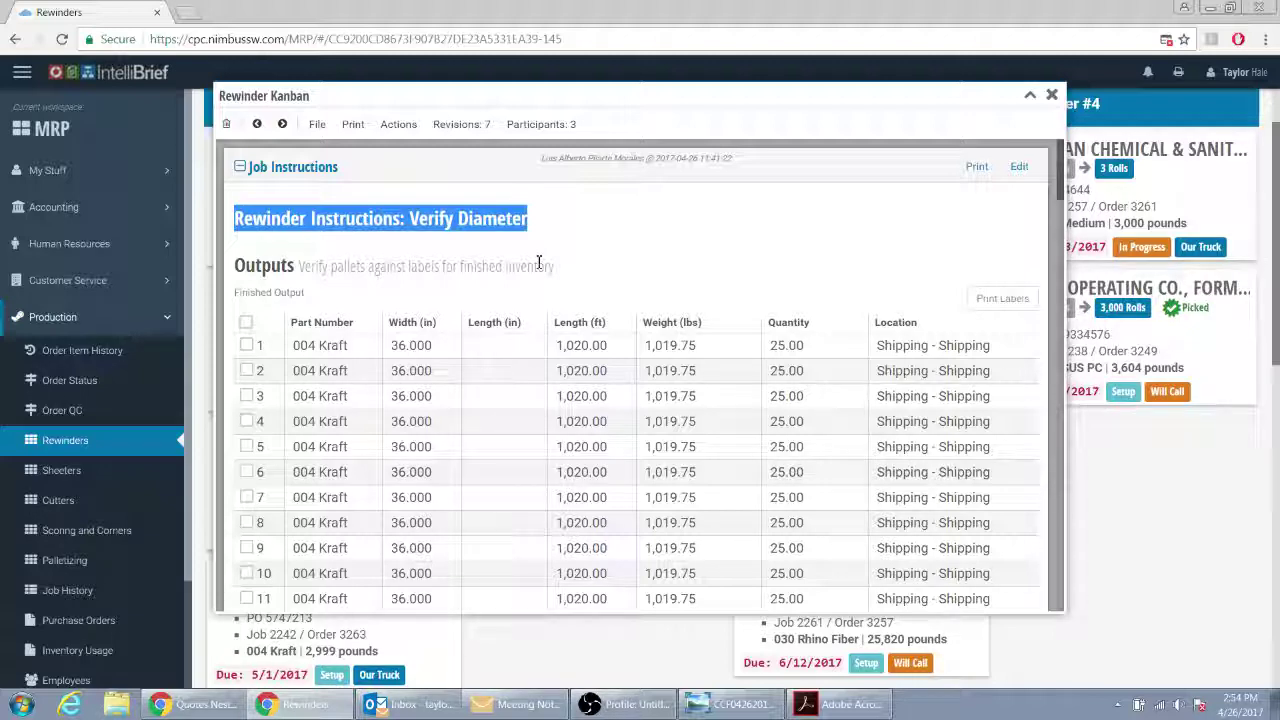
left_click_drag(245, 266, 555, 270)
scroll(423, 375, "down", 5)
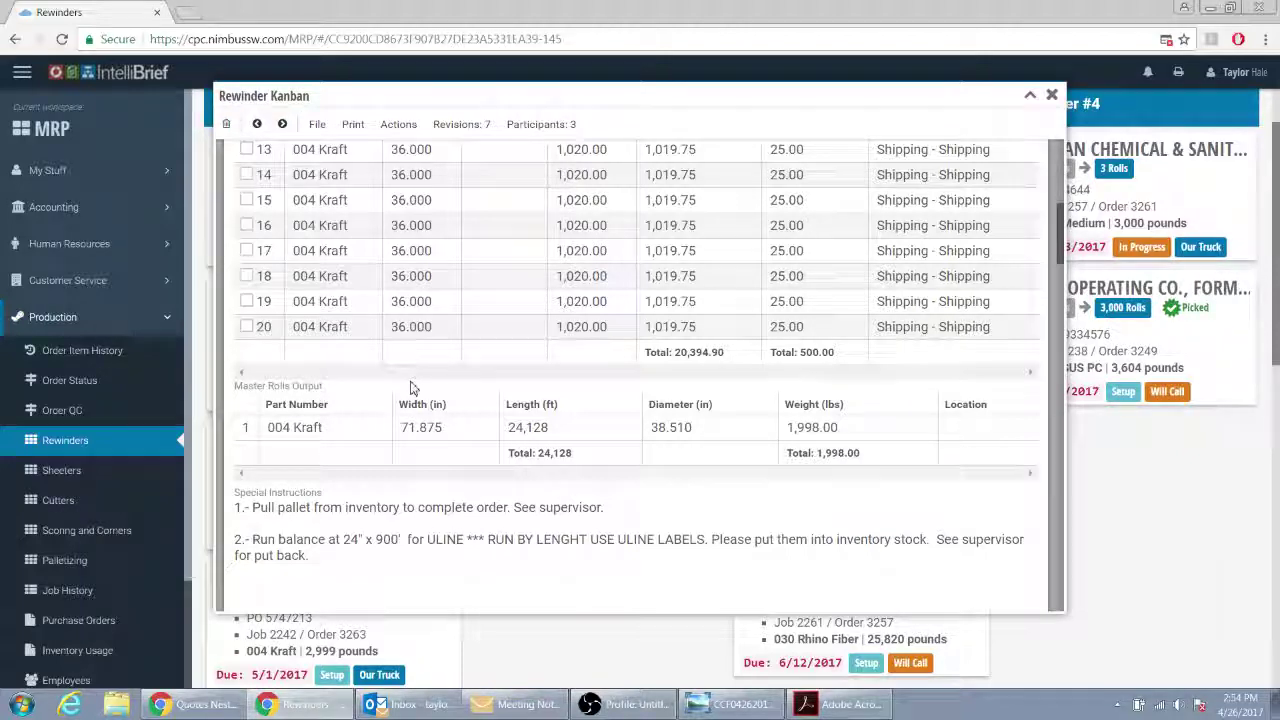
Highlight the Outputs section down through the Finished Output rows, review its totals, and clear the selection
scroll(421, 377, "up", 10)
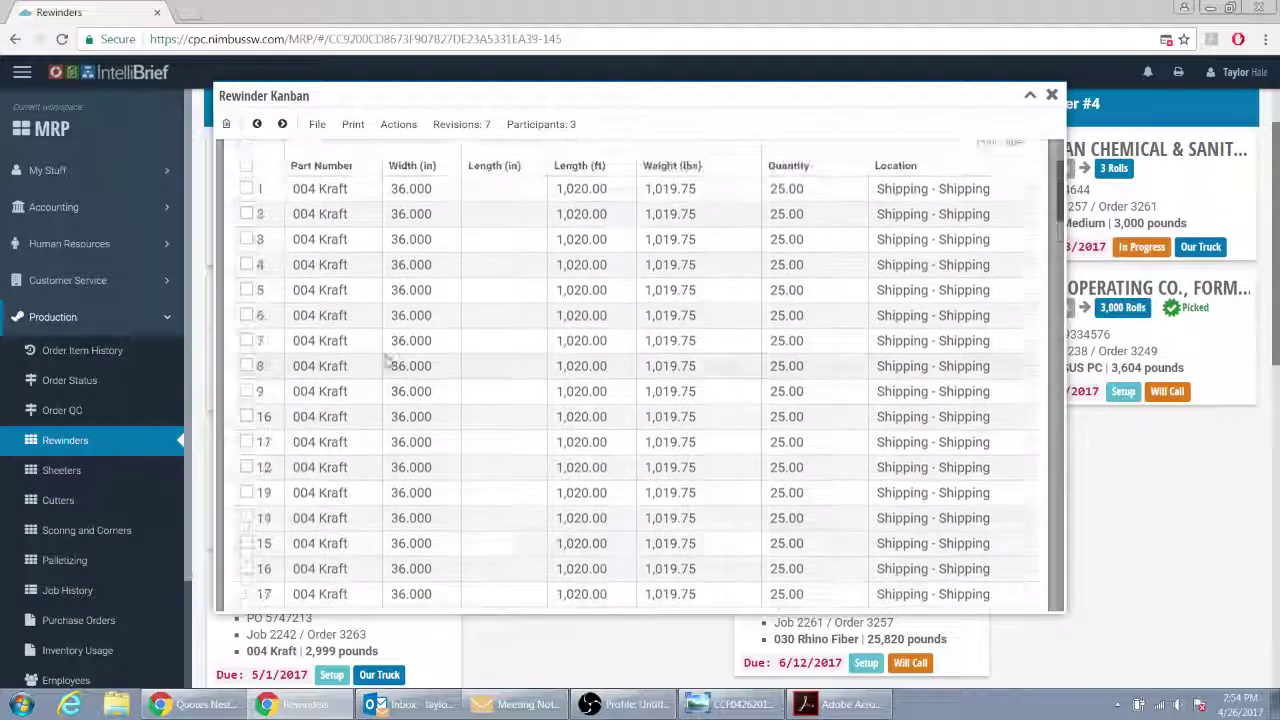
triple_click(237, 265)
left_click_drag(237, 265, 812, 189)
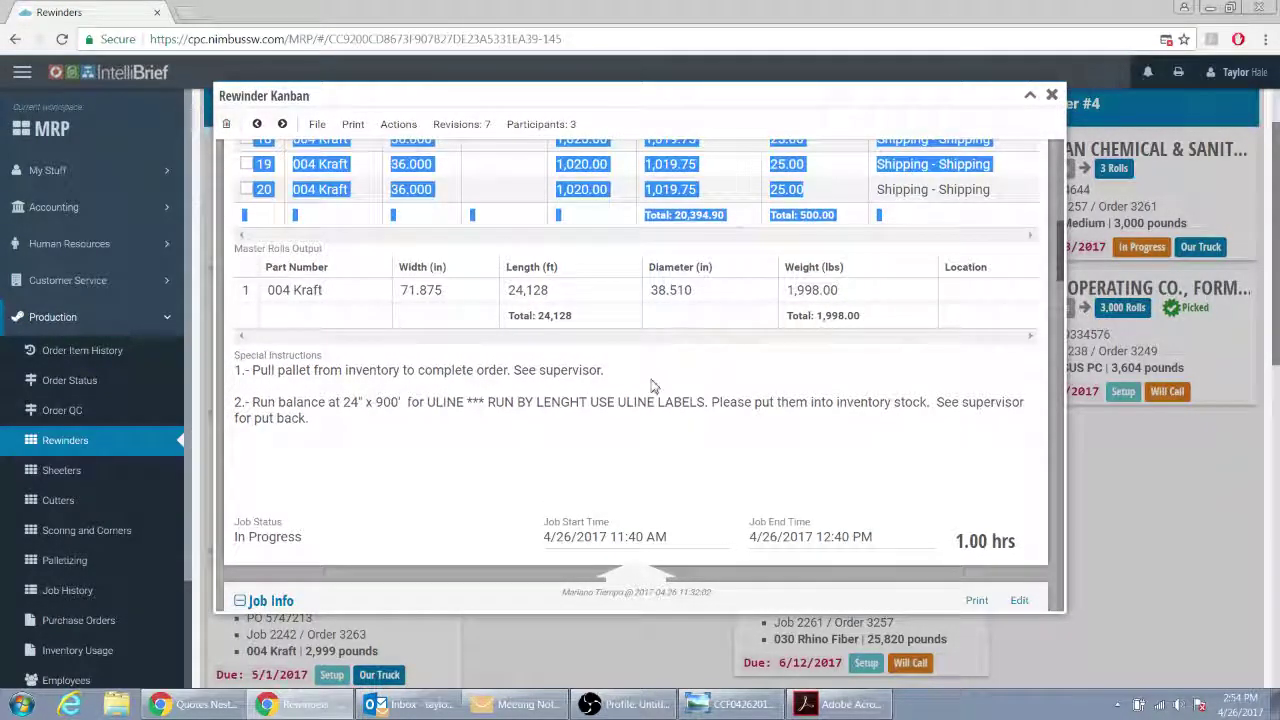
scroll(655, 455, "up", 3)
scroll(655, 455, "down", 2)
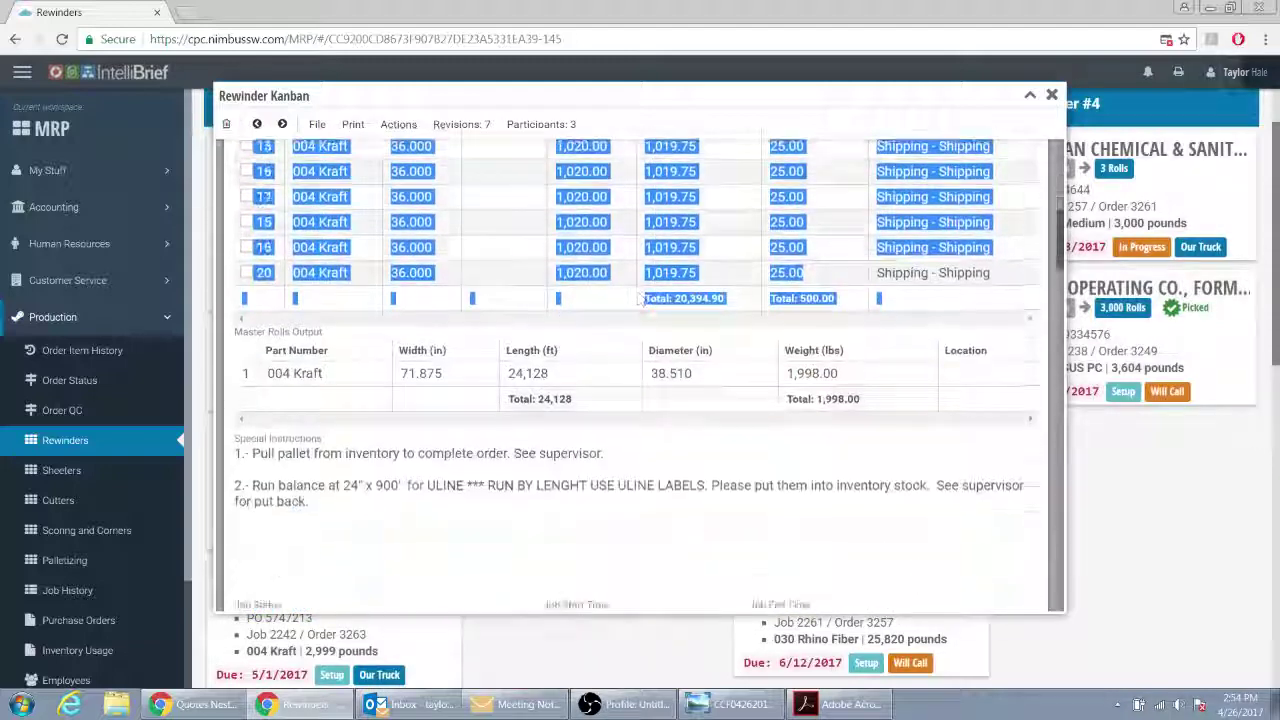
left_click(258, 340)
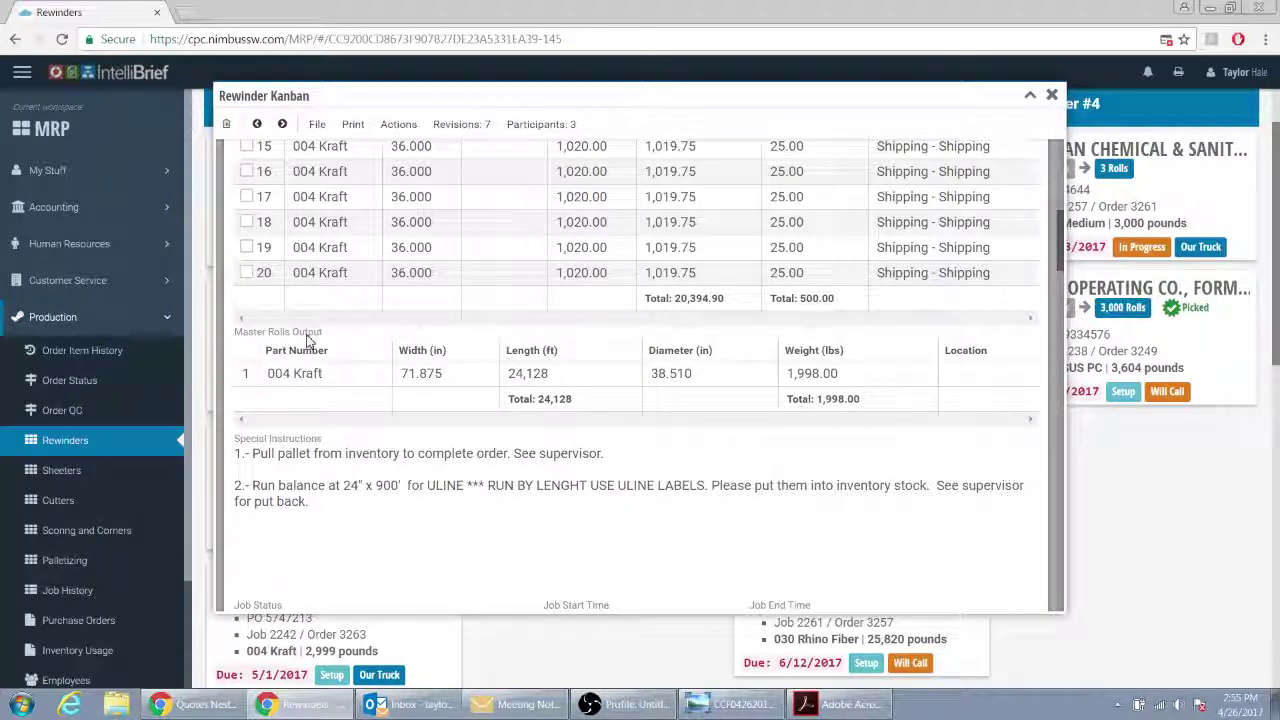
Highlight the Outputs note about verifying pallets against labels, and review the Master Rolls Output table and Special Instructions
scroll(307, 341, "up", 10)
left_click_drag(238, 266, 553, 267)
scroll(420, 310, "down", 10)
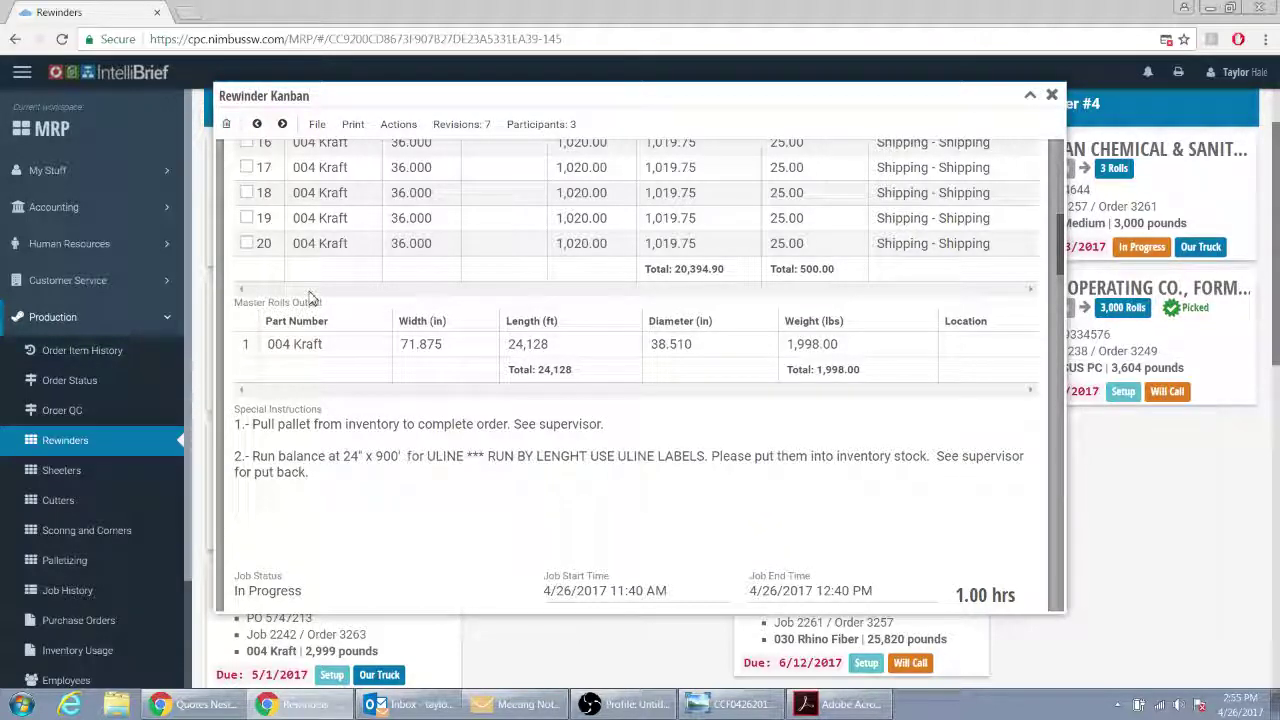
scroll(354, 320, "down", 3)
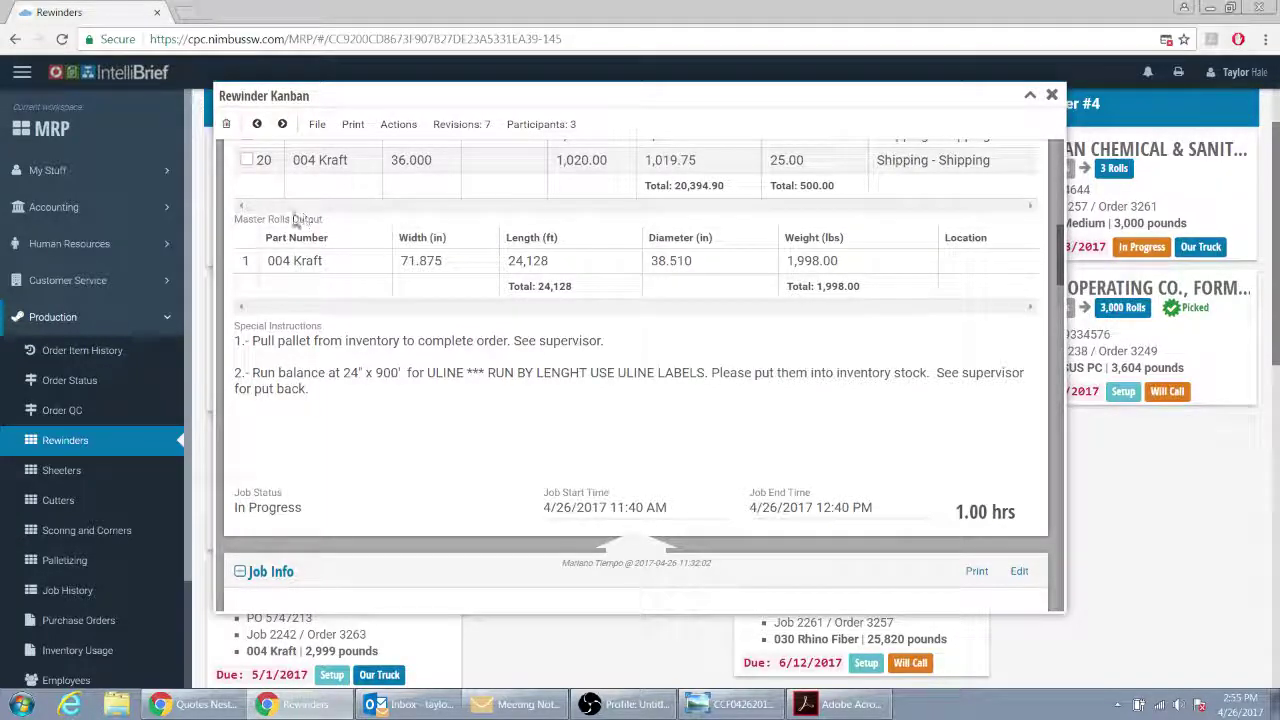
Examine the Inputs, outputs, dropped rolls and Pick List in Job Info, comparing them with the Job Instructions' output tables
scroll(295, 217, "down", 1)
scroll(285, 460, "down", 10)
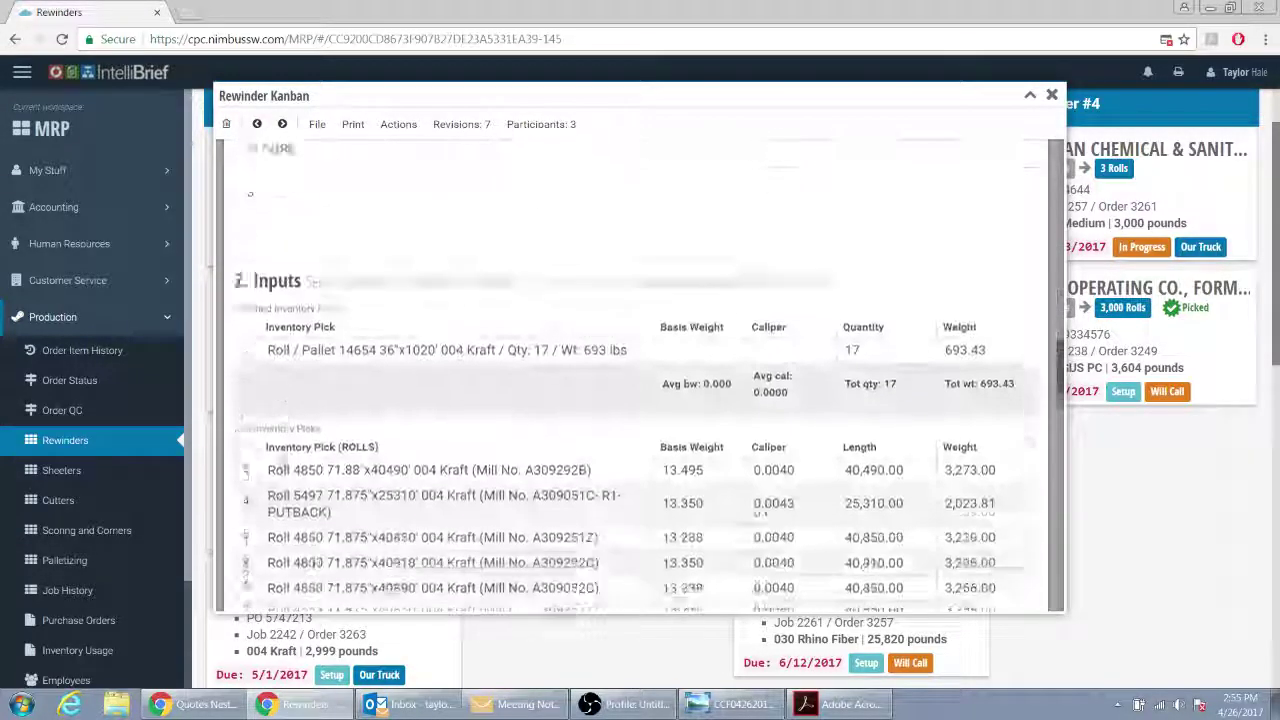
scroll(285, 460, "down", 10)
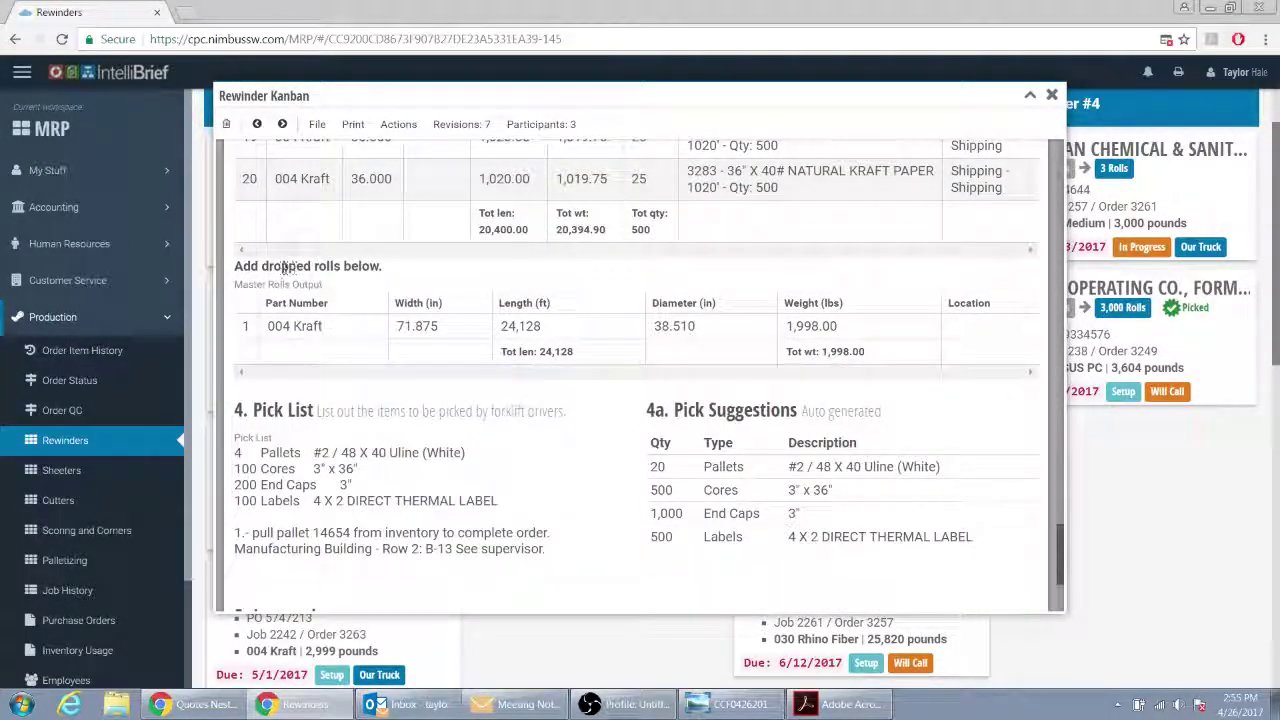
scroll(285, 267, "up", 10)
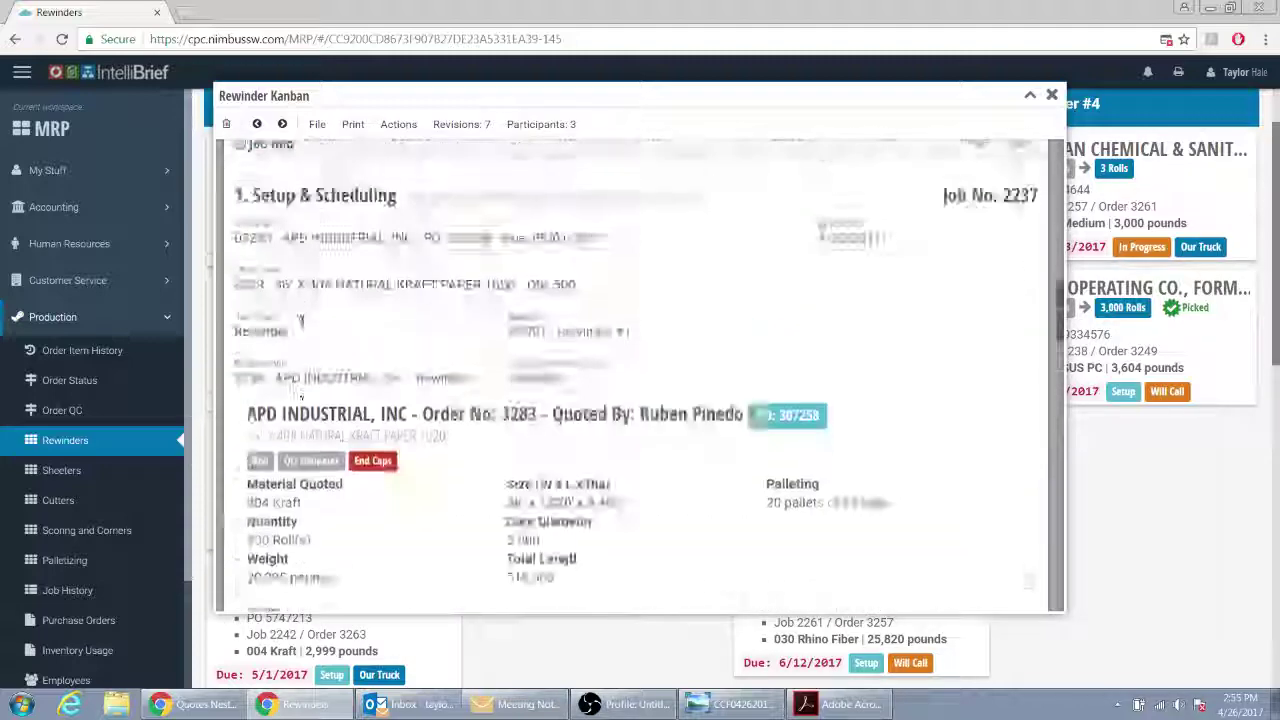
scroll(270, 372, "down", 3)
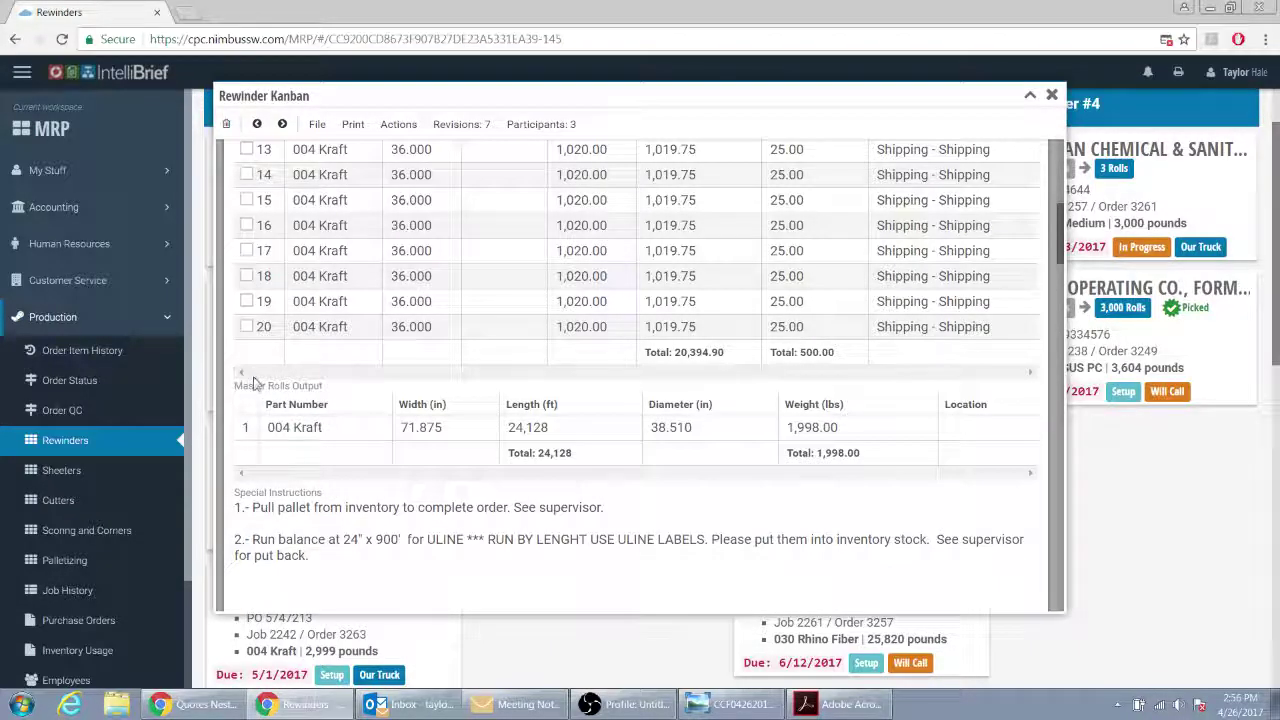
scroll(270, 383, "down", 10)
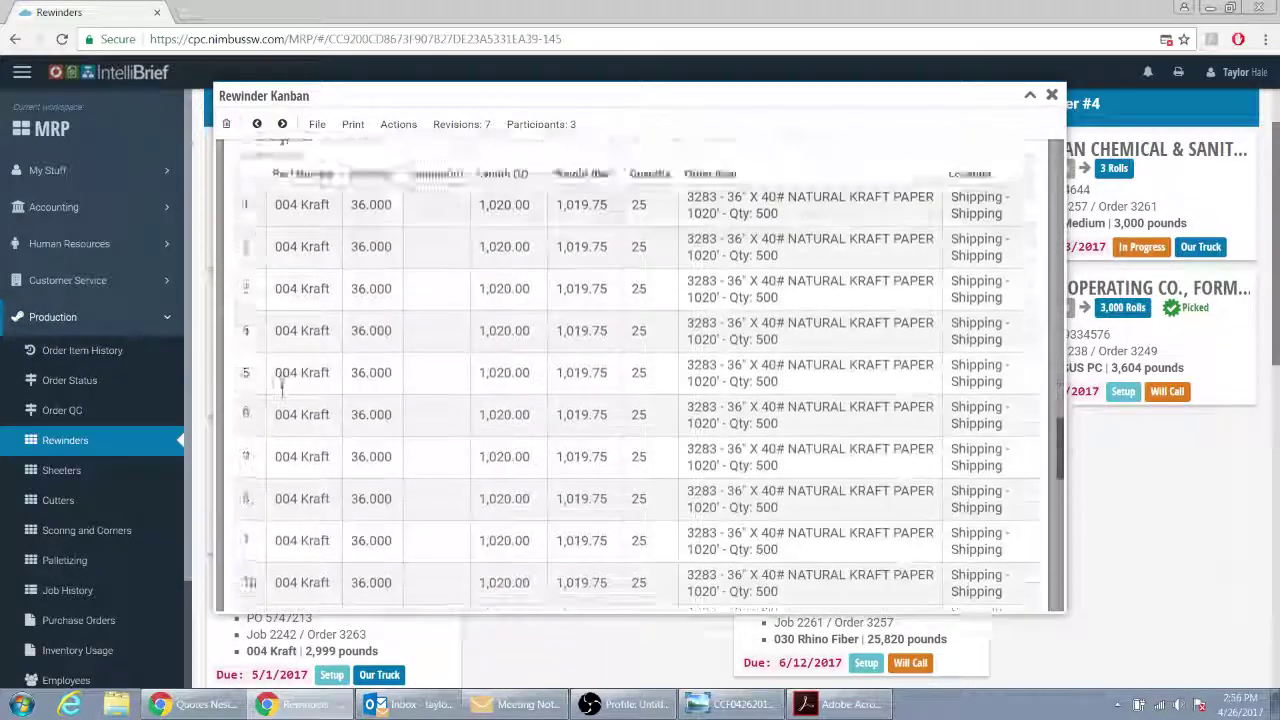
scroll(282, 381, "down", 5)
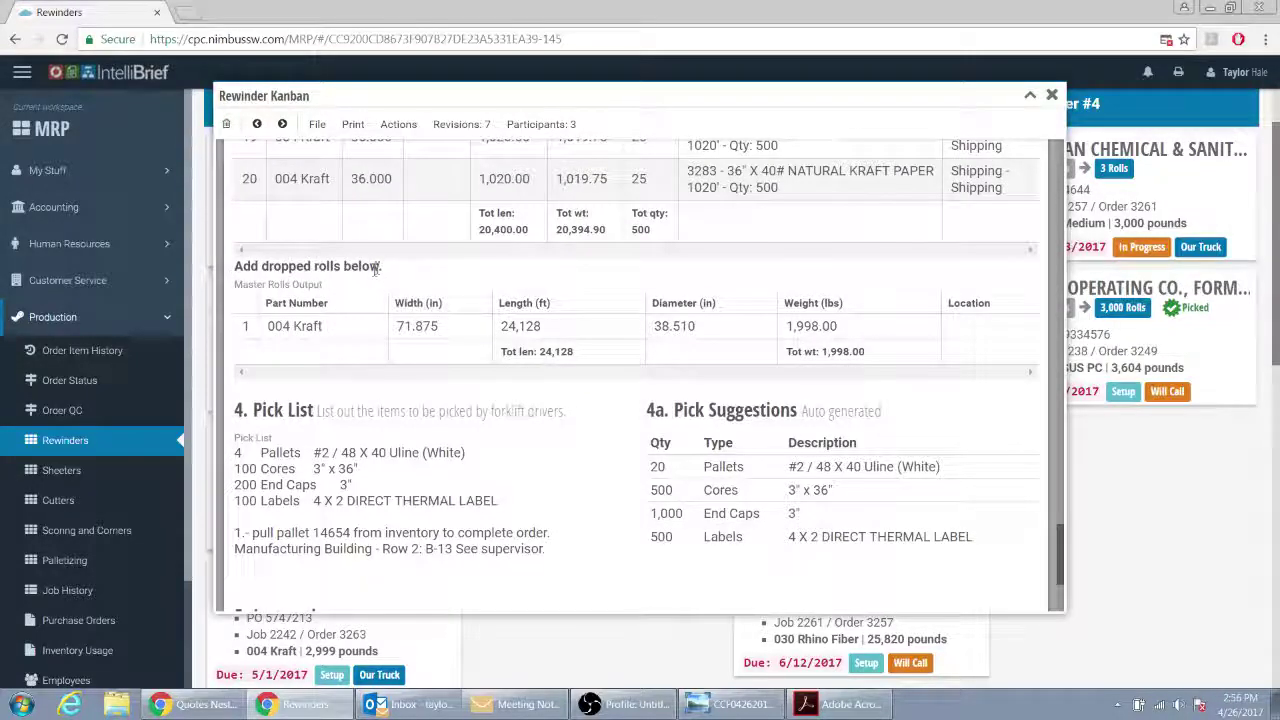
scroll(330, 300, "up", 3)
scroll(338, 312, "up", 10)
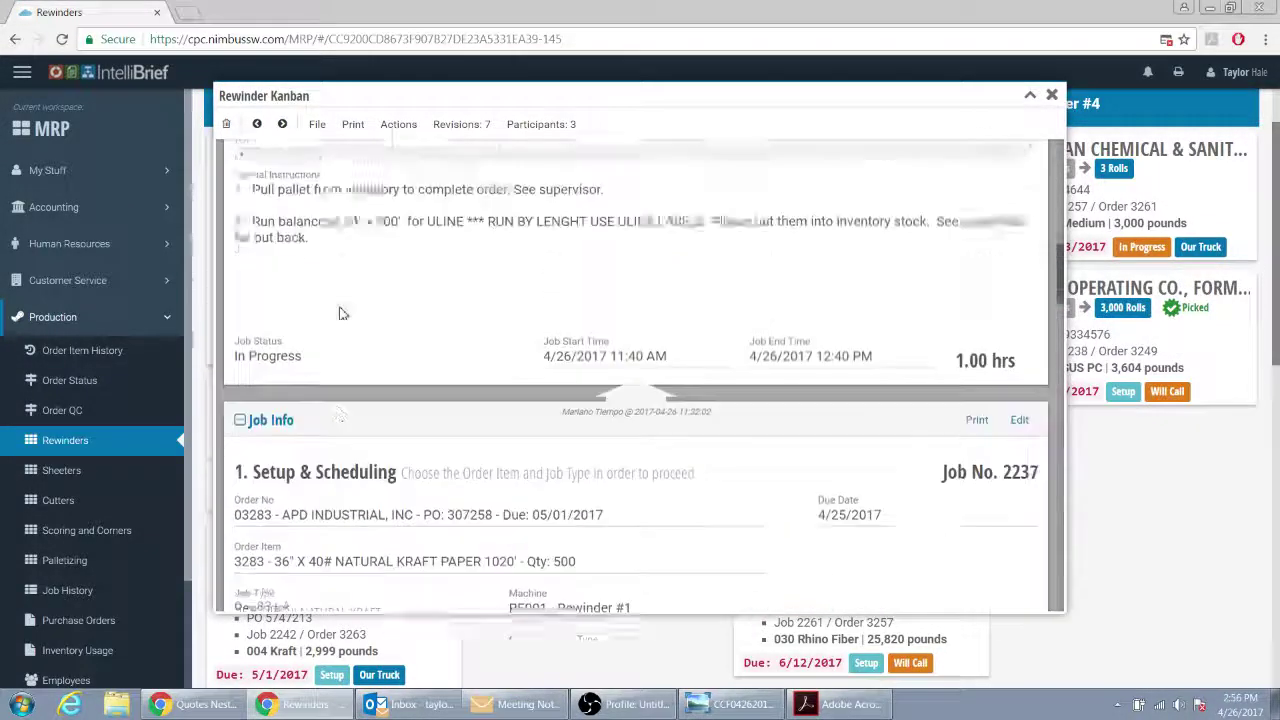
scroll(340, 313, "up", 3)
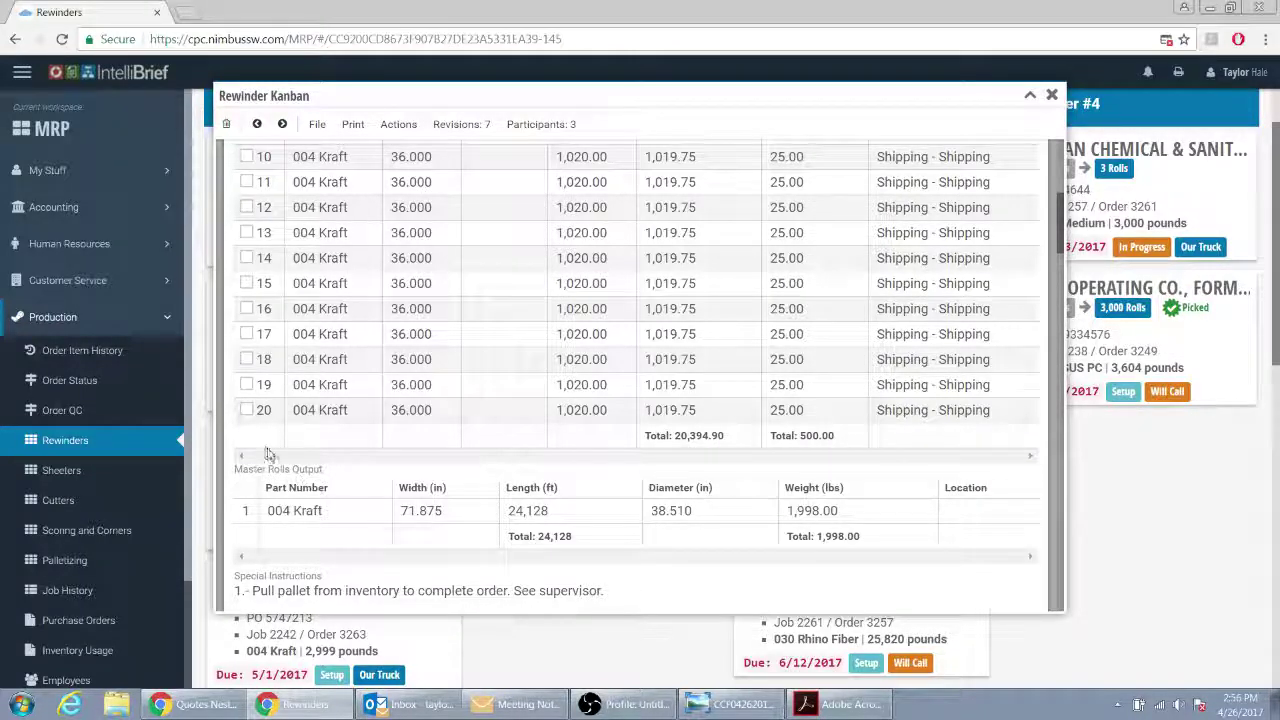
Highlight the "Verify pallets against labels for finished inventory" note and compare it with the Master Rolls Output table
scroll(309, 334, "up", 5)
left_click_drag(298, 266, 555, 265)
scroll(350, 365, "down", 6)
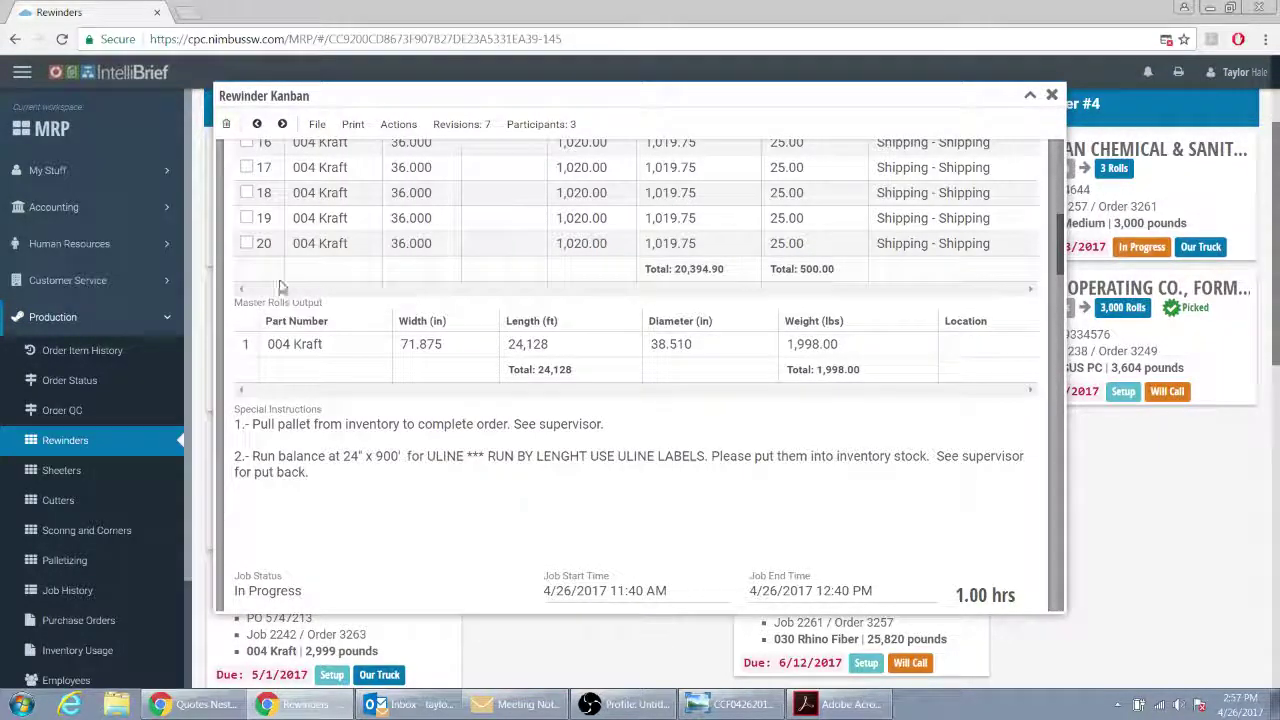
scroll(275, 300, "up", 6)
left_click_drag(243, 267, 584, 267)
scroll(383, 348, "down", 6)
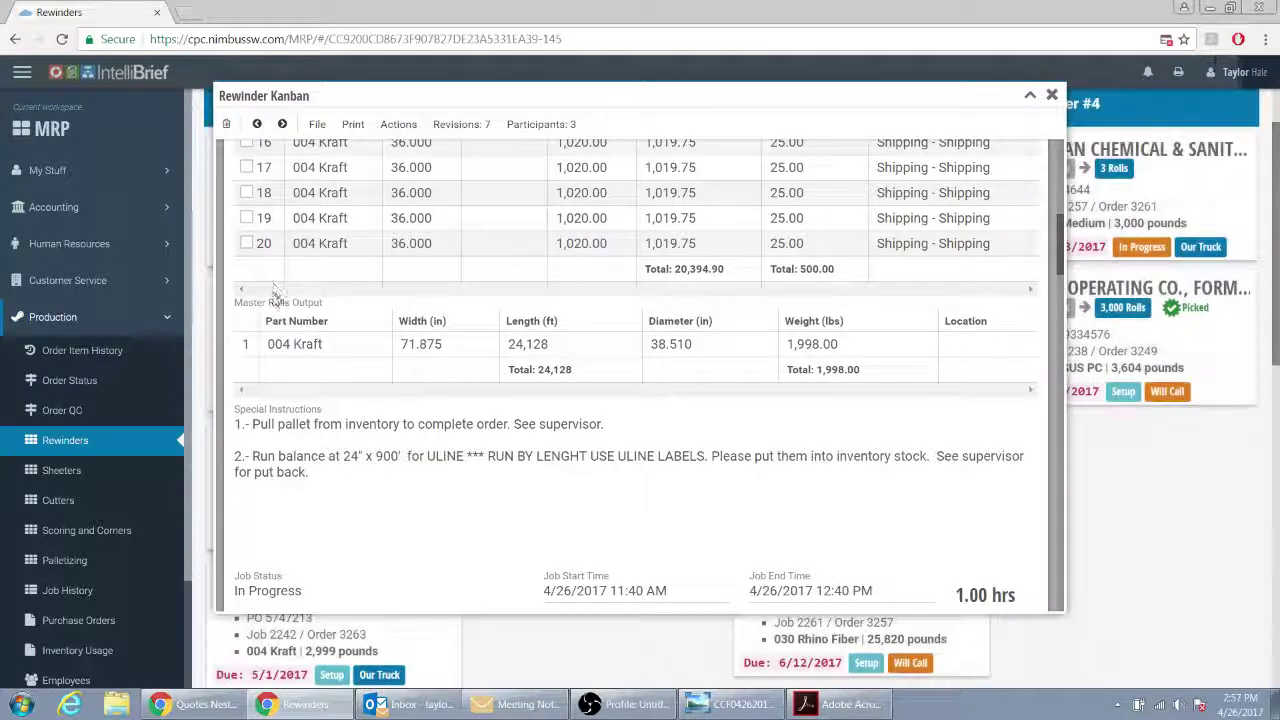
Check the dropped rolls table in Job Info against the Master Rolls Output in the Job Instructions
scroll(300, 368, "up", 10)
scroll(316, 395, "down", 5)
scroll(316, 395, "down", 10)
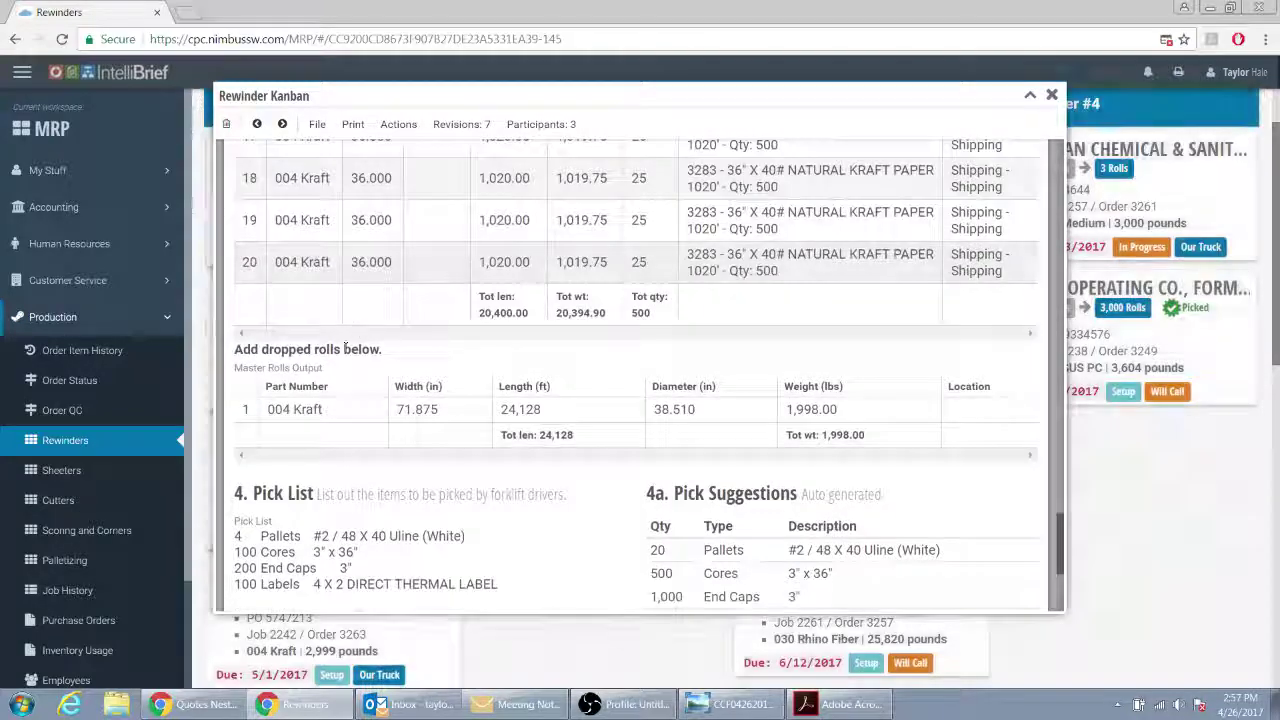
scroll(358, 366, "up", 15)
scroll(361, 373, "up", 4)
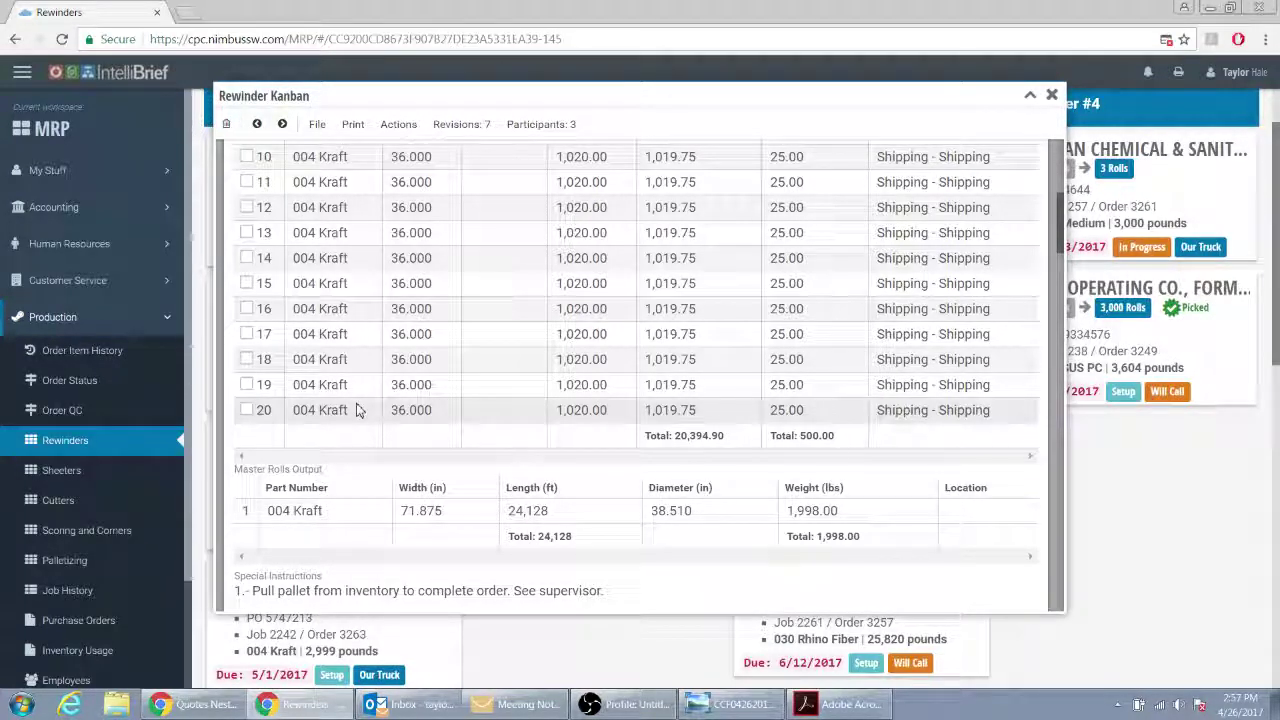
Highlight the pallet verification note beside Outputs, and review the Finished Output rows, Special Instructions and job status
scroll(357, 410, "up", 5)
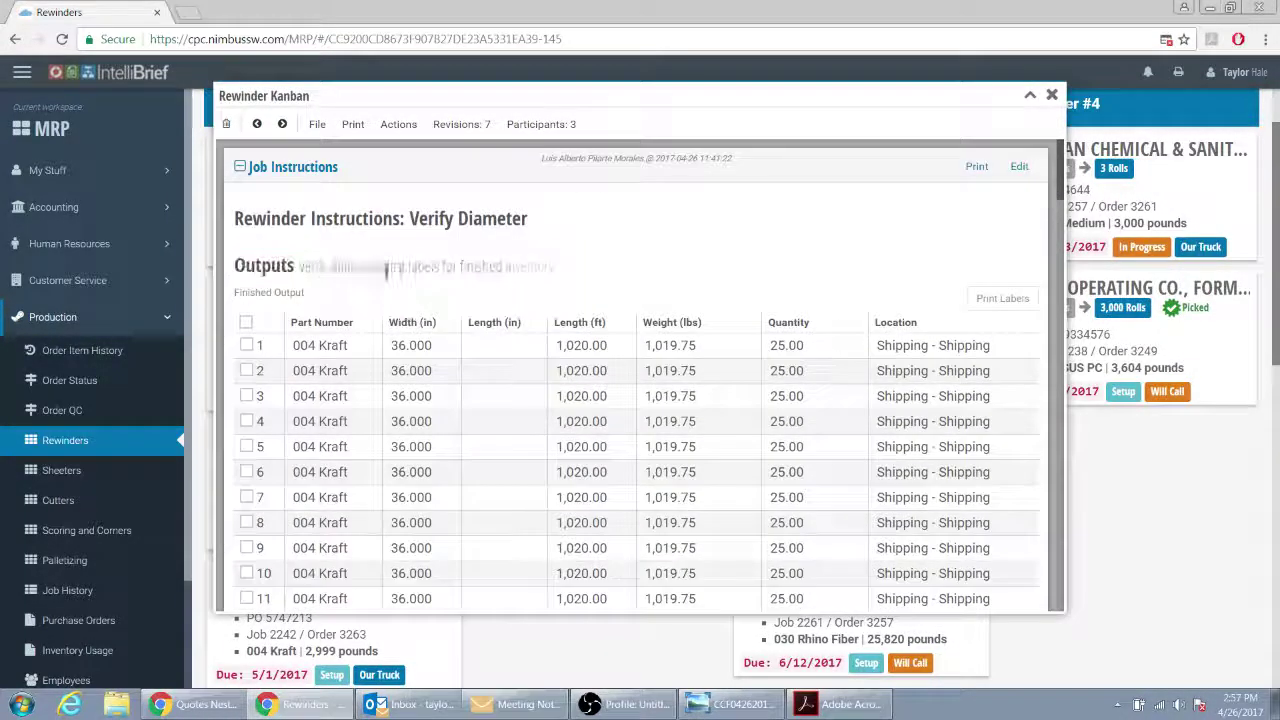
left_click_drag(300, 265, 580, 272)
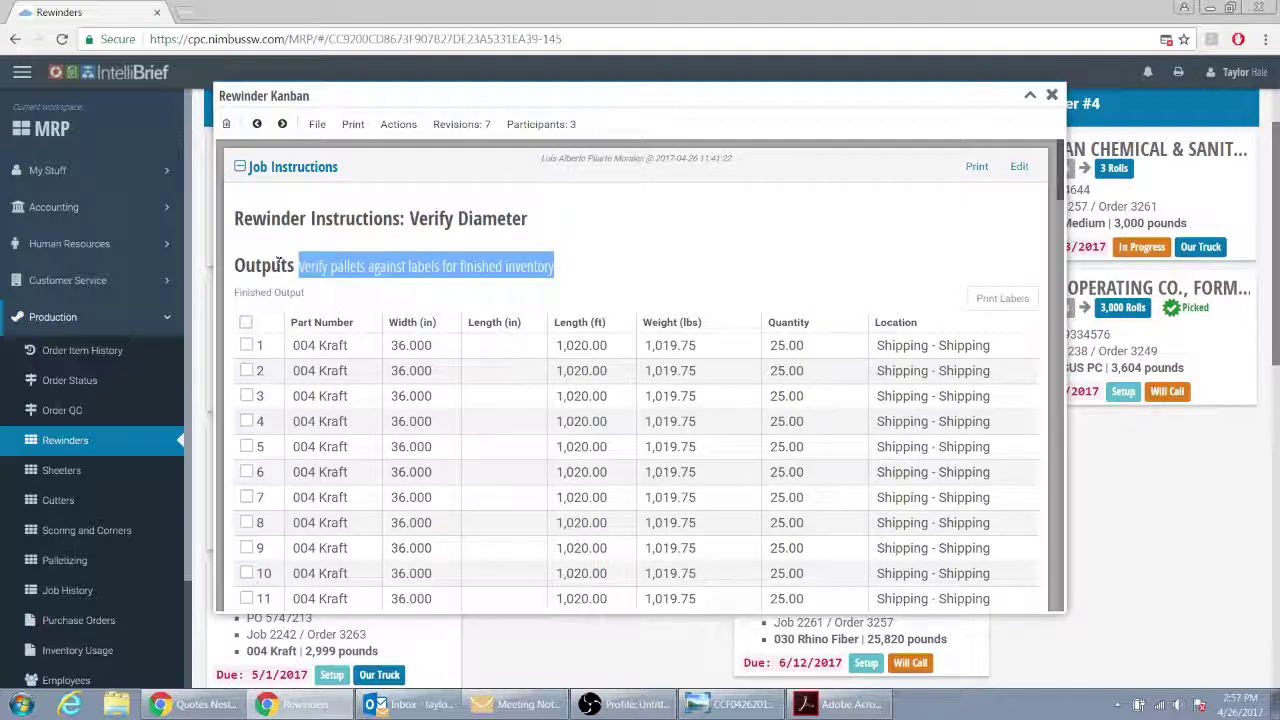
scroll(344, 377, "down", 6)
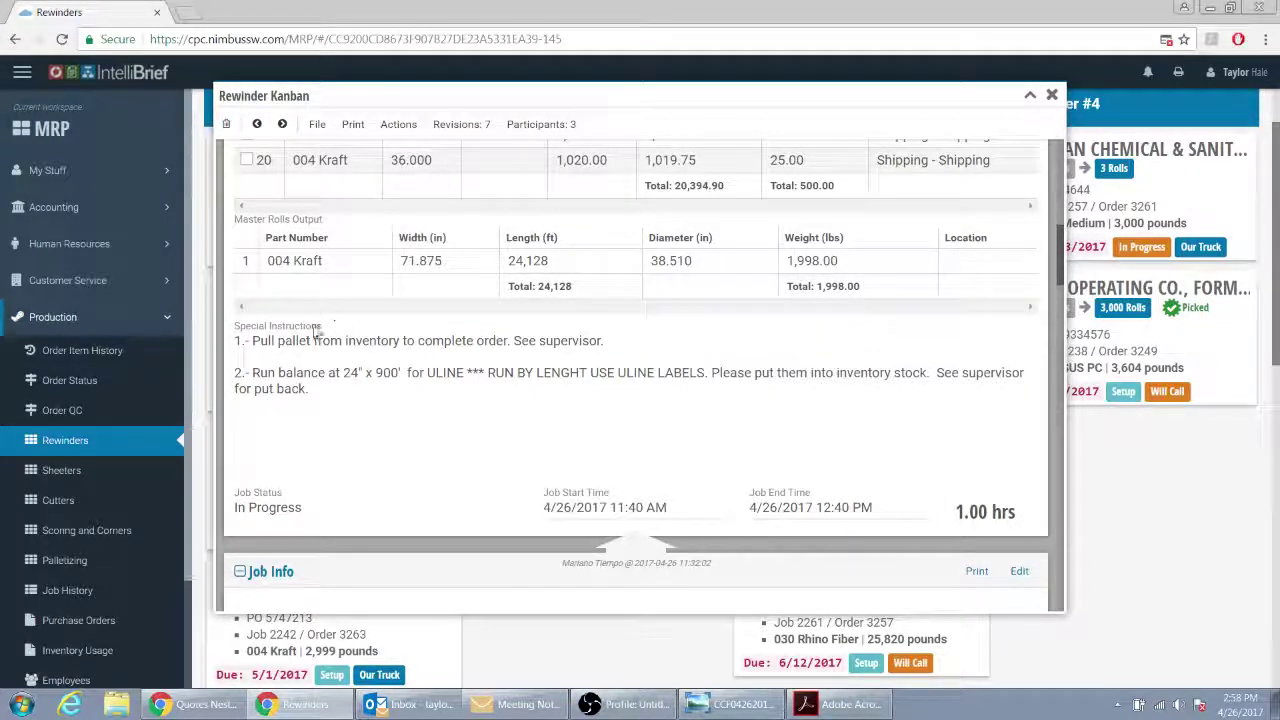
scroll(510, 370, "up", 5)
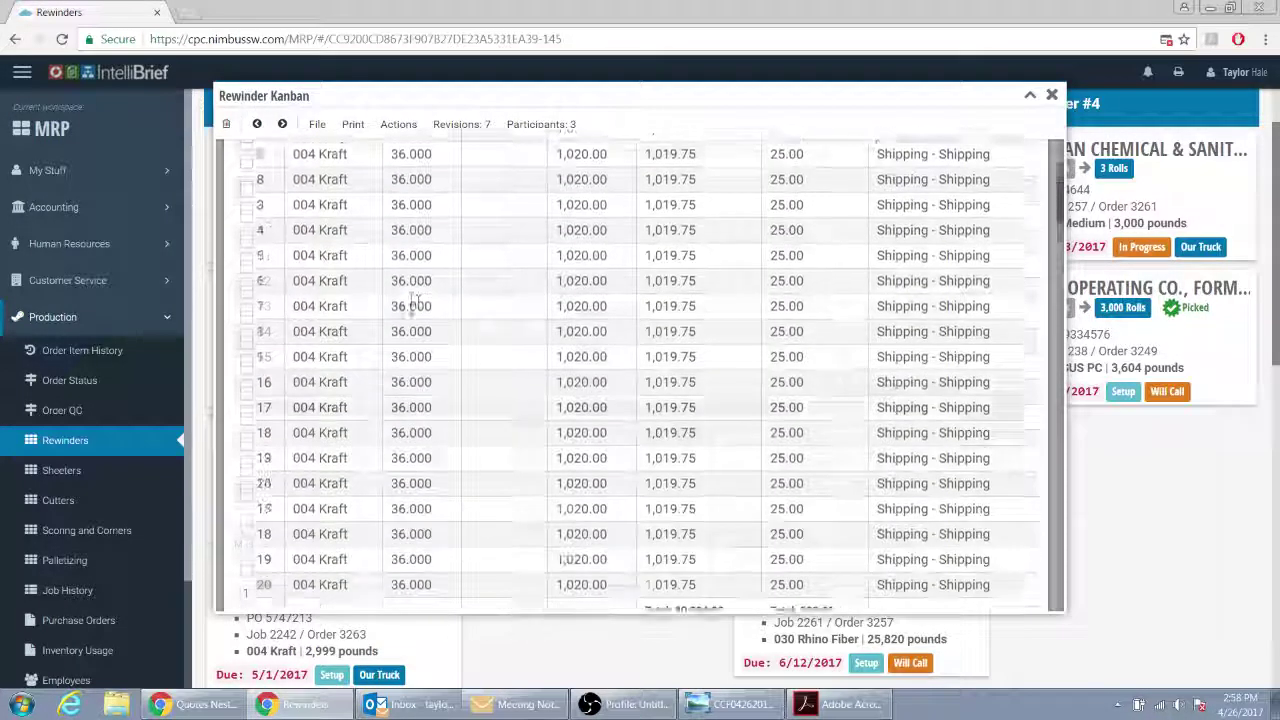
scroll(409, 440, "down", 5)
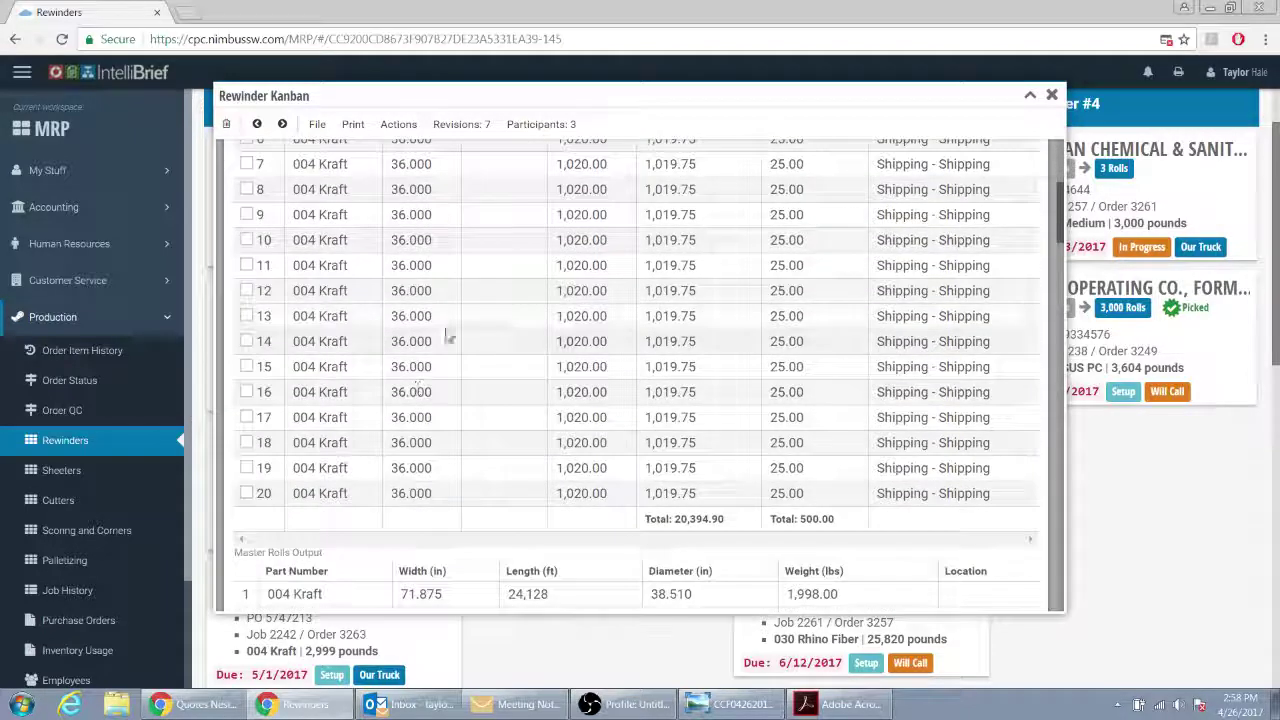
Read the Special Instructions and compare them with the Inputs section of Job Info, highlighting its heading and roll inventory picks
scroll(470, 392, "down", 4)
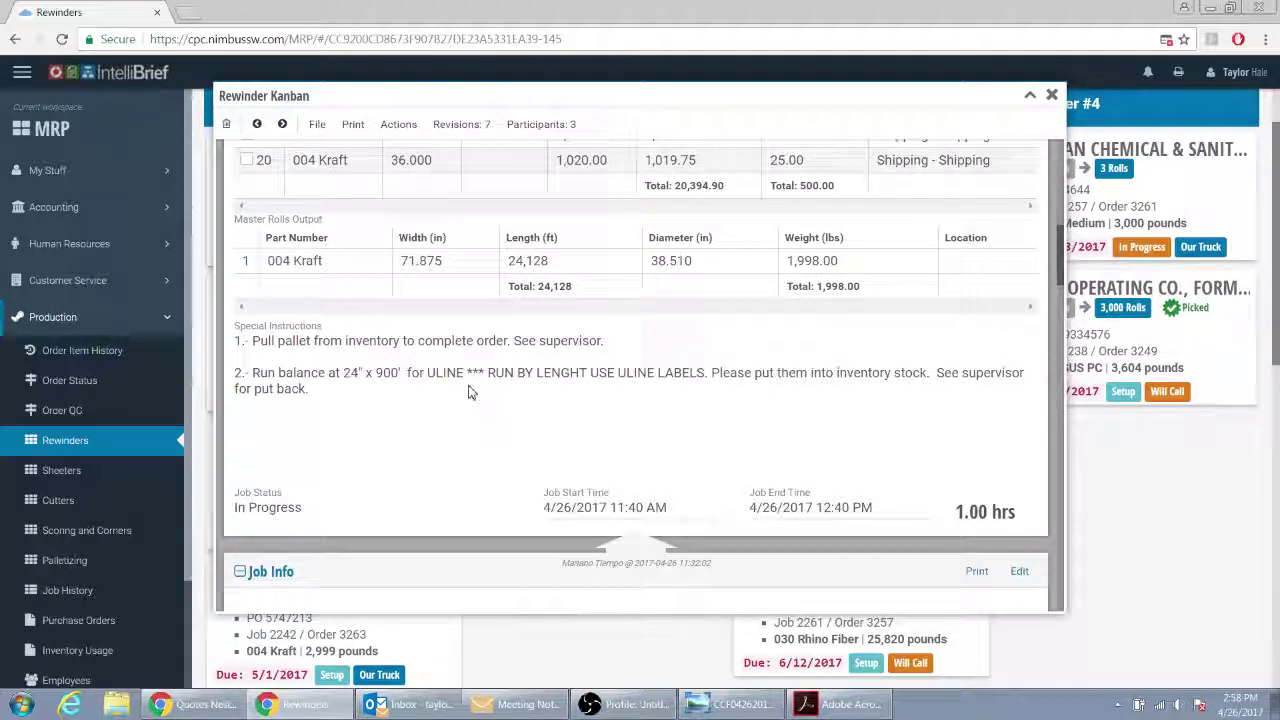
scroll(470, 392, "down", 1)
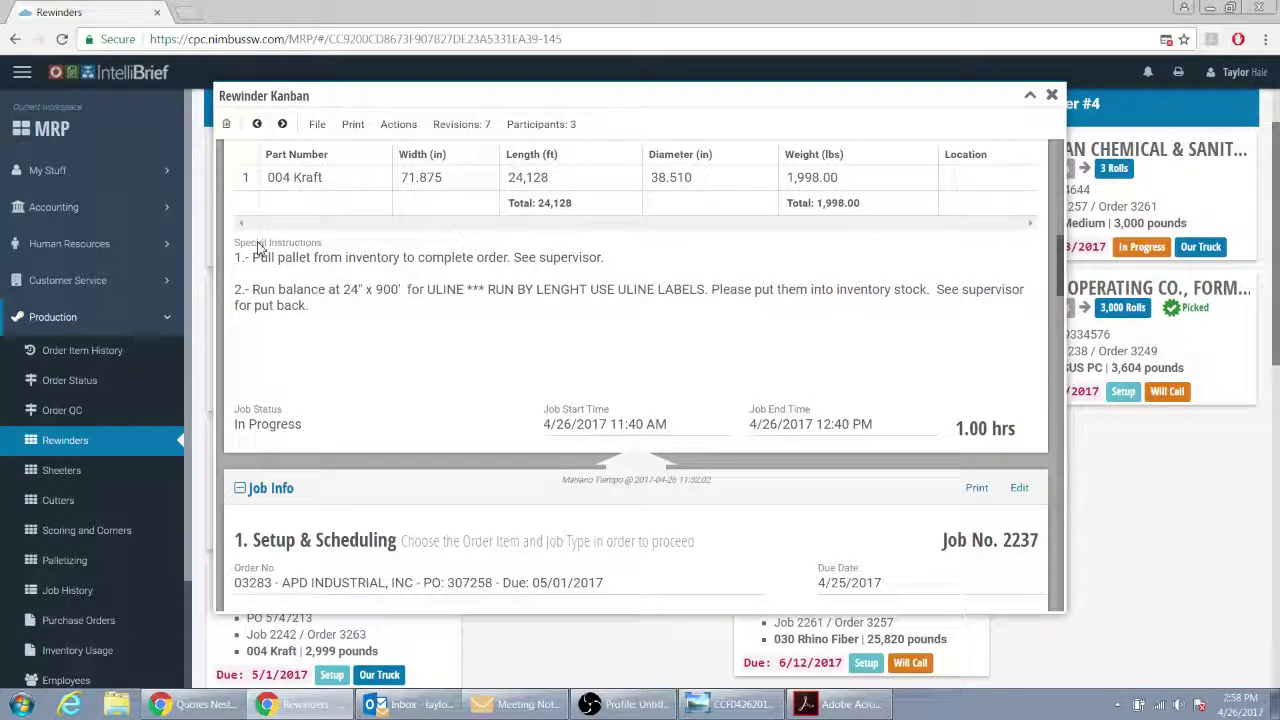
scroll(367, 470, "down", 10)
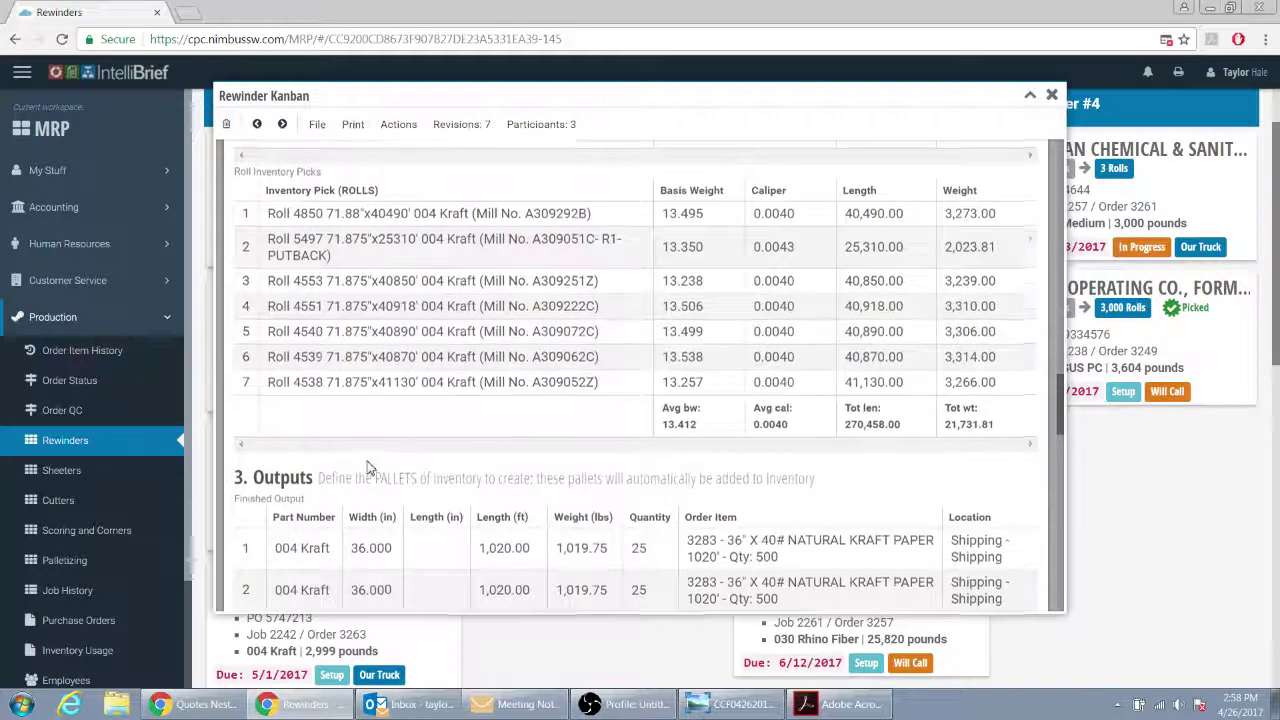
scroll(367, 470, "up", 1)
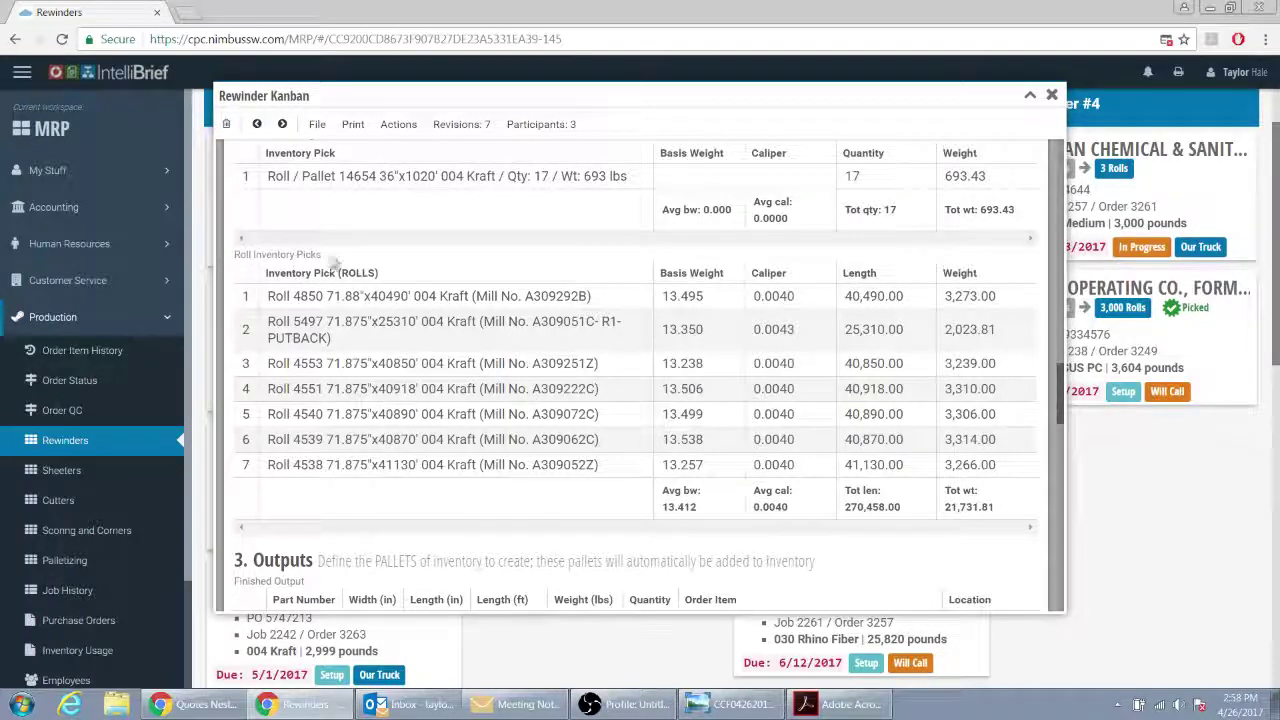
scroll(258, 240, "up", 3)
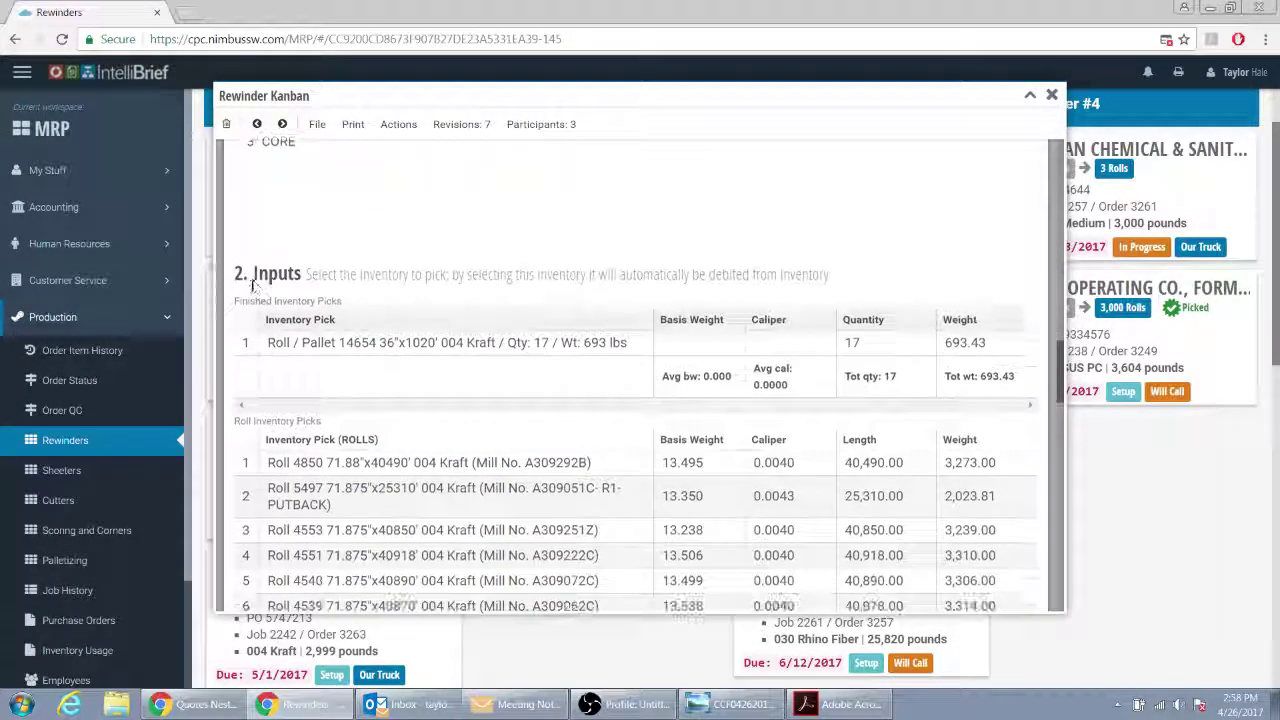
left_click_drag(239, 274, 995, 256)
scroll(265, 218, "up", 3)
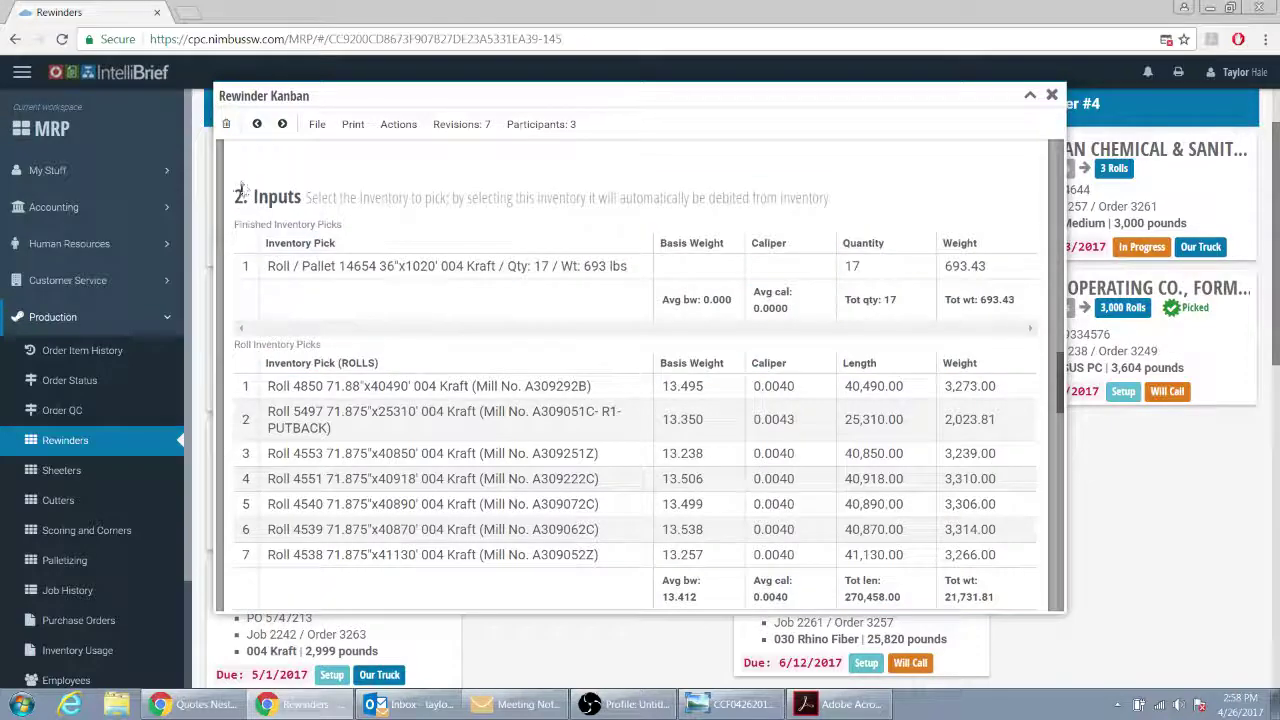
triple_click(242, 197)
left_click_drag(410, 362, 916, 481)
Return to the Special Instructions in the Job Instructions and highlight the note about pulling a pallet from inventory
scroll(700, 450, "up", 6)
scroll(631, 437, "down", 12)
scroll(548, 450, "up", 2)
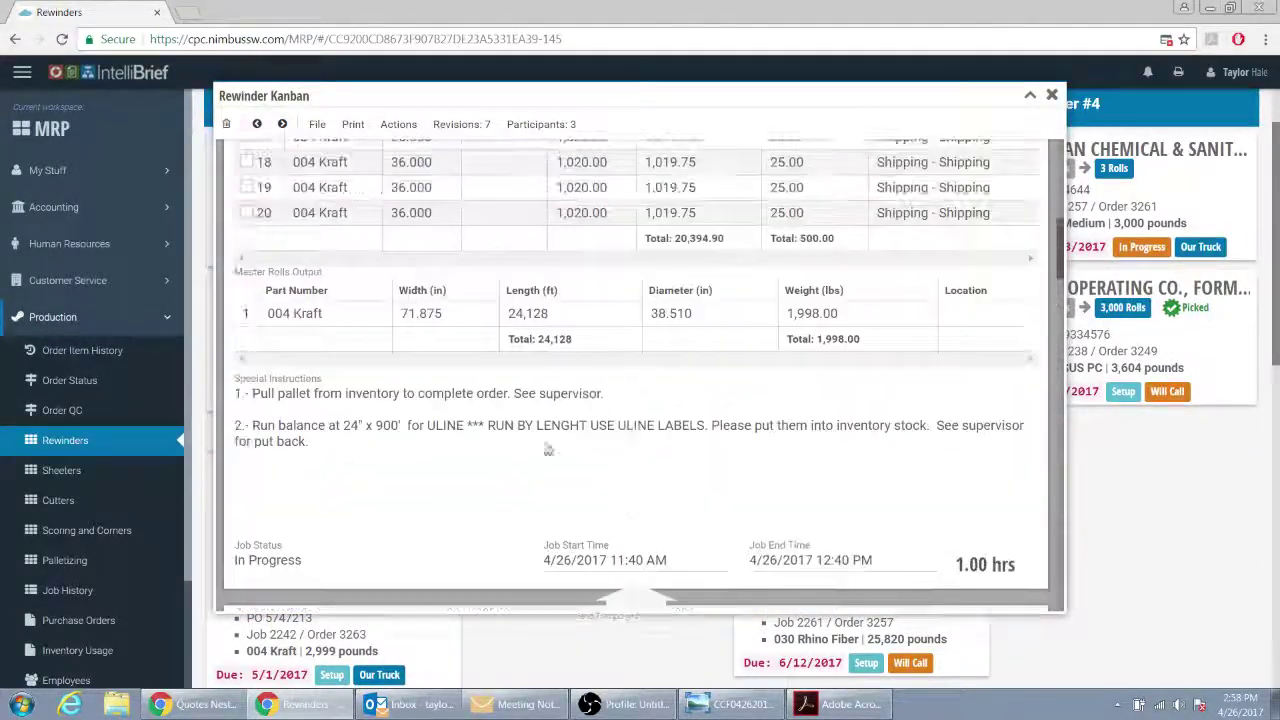
double_click(238, 393)
left_click(233, 466)
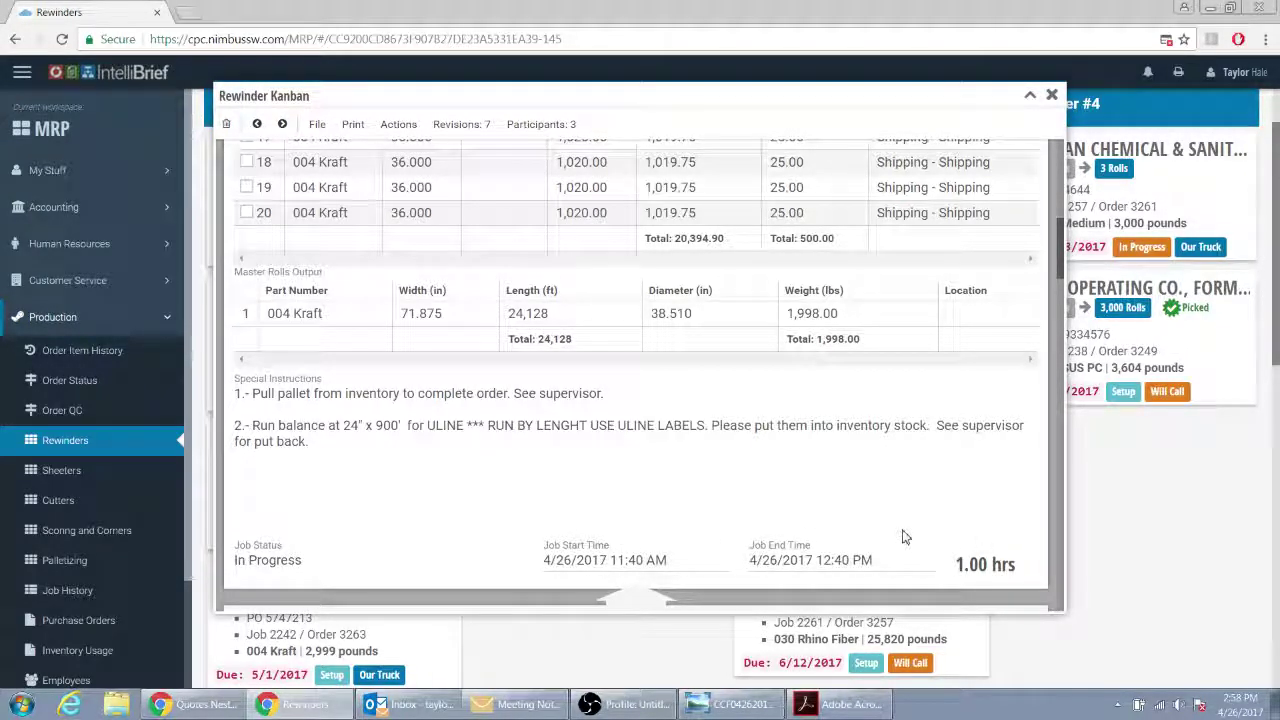
Review the Job Instructions from Finished Output through Job Status, and examine the inventory picks under Inputs in Job Info
scroll(651, 529, "up", 10)
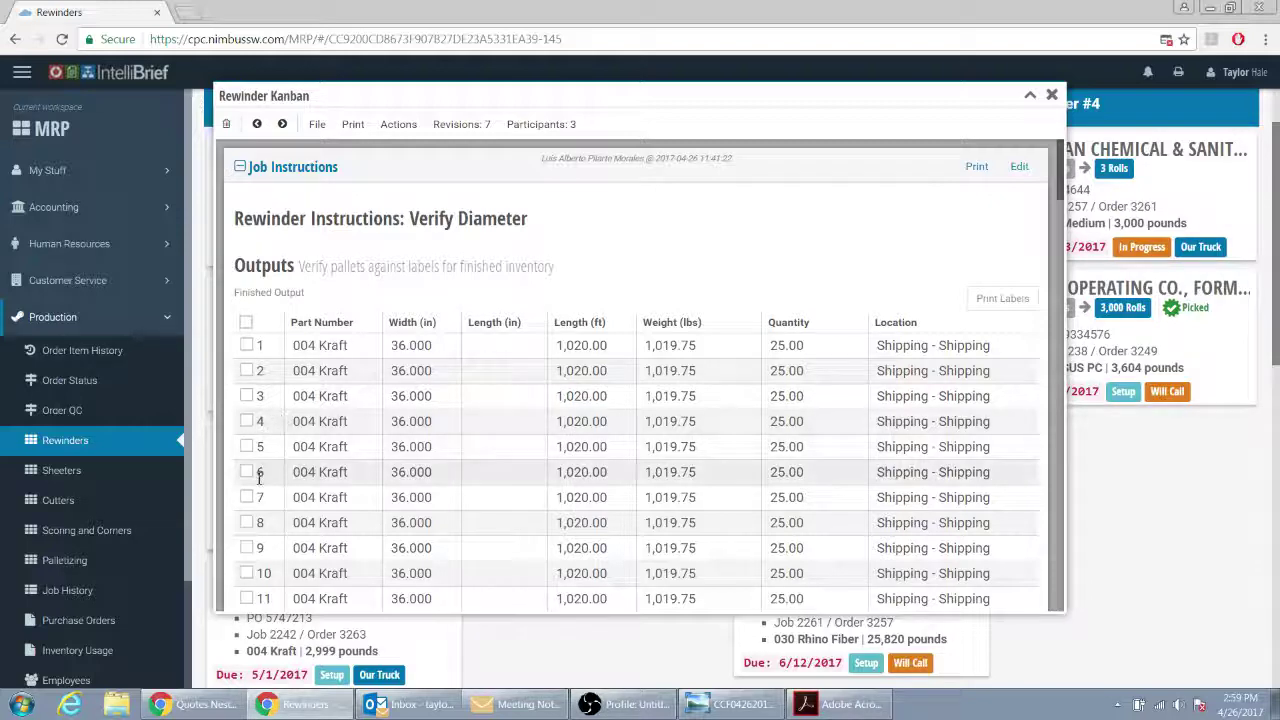
scroll(257, 469, "down", 5)
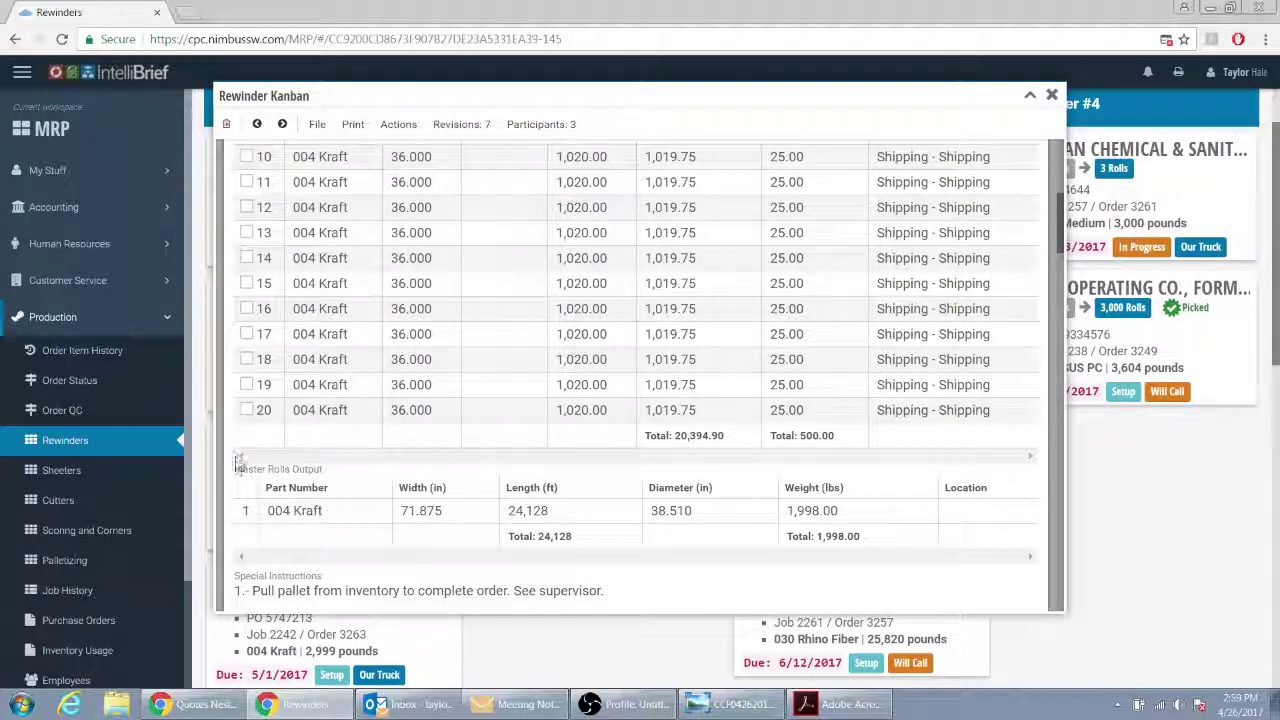
scroll(237, 470, "down", 2)
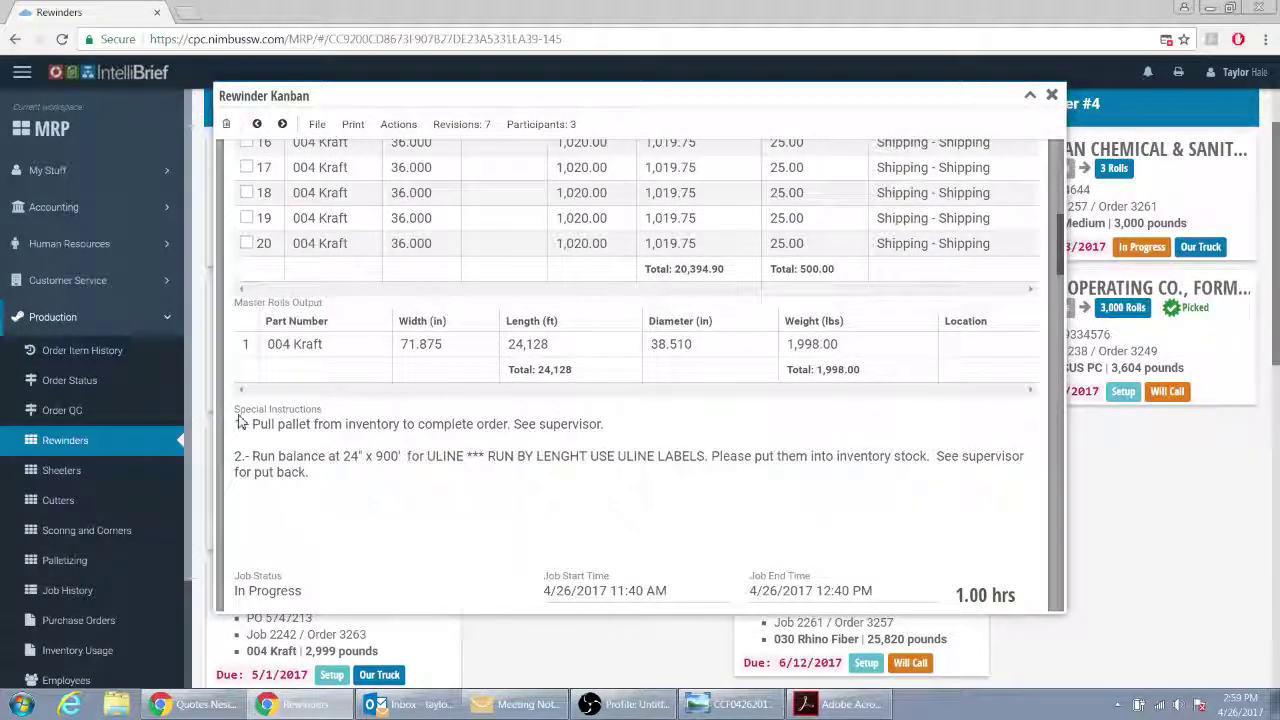
scroll(240, 426, "down", 2)
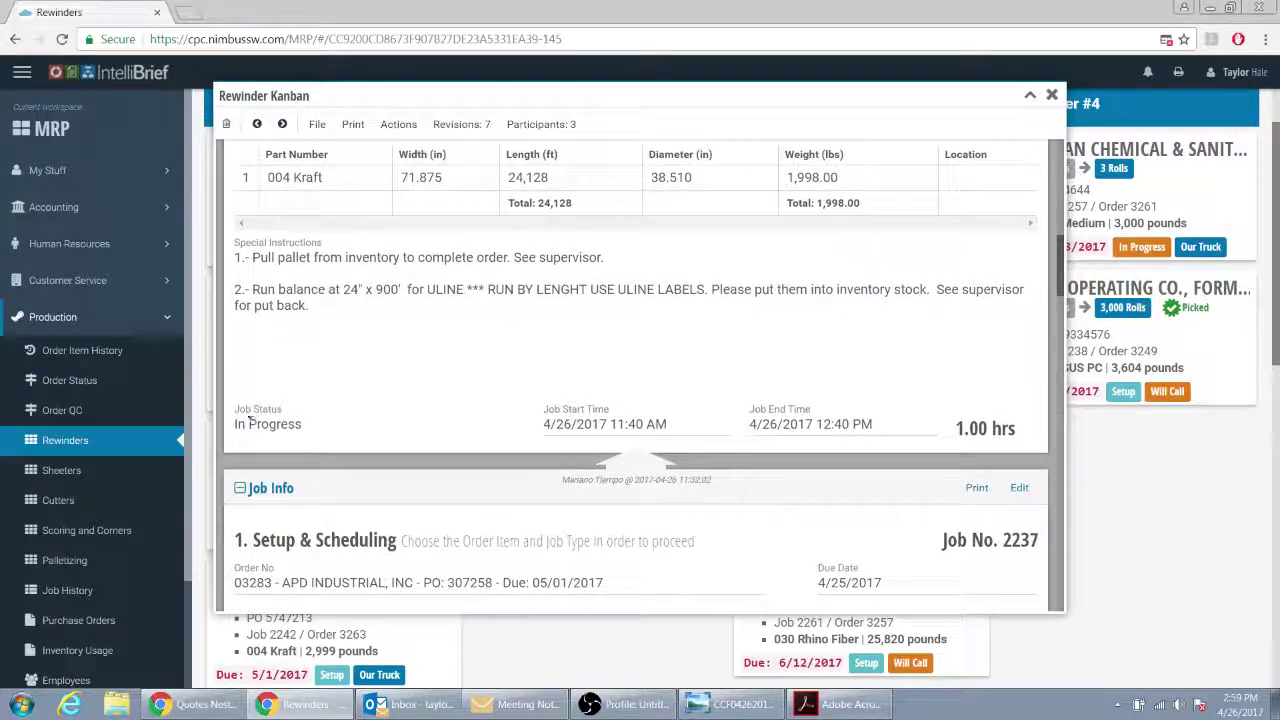
scroll(240, 410, "down", 4)
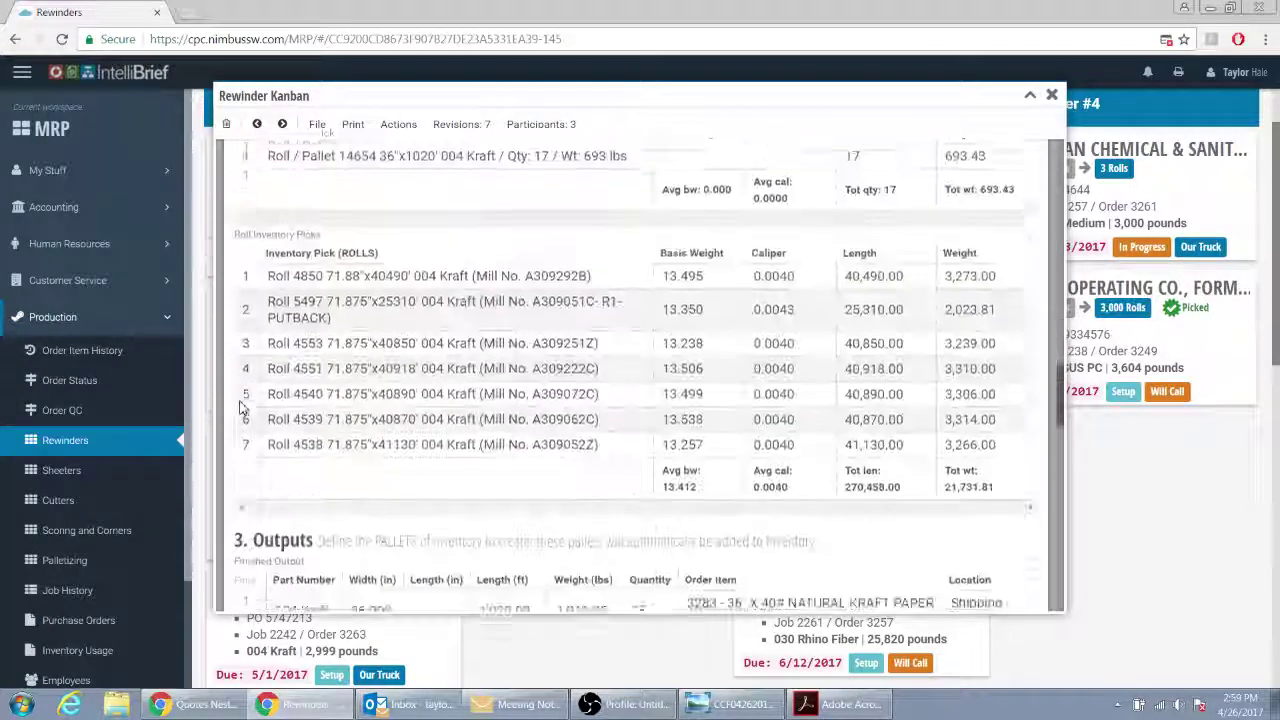
scroll(240, 408, "down", 5)
scroll(250, 189, "up", 2)
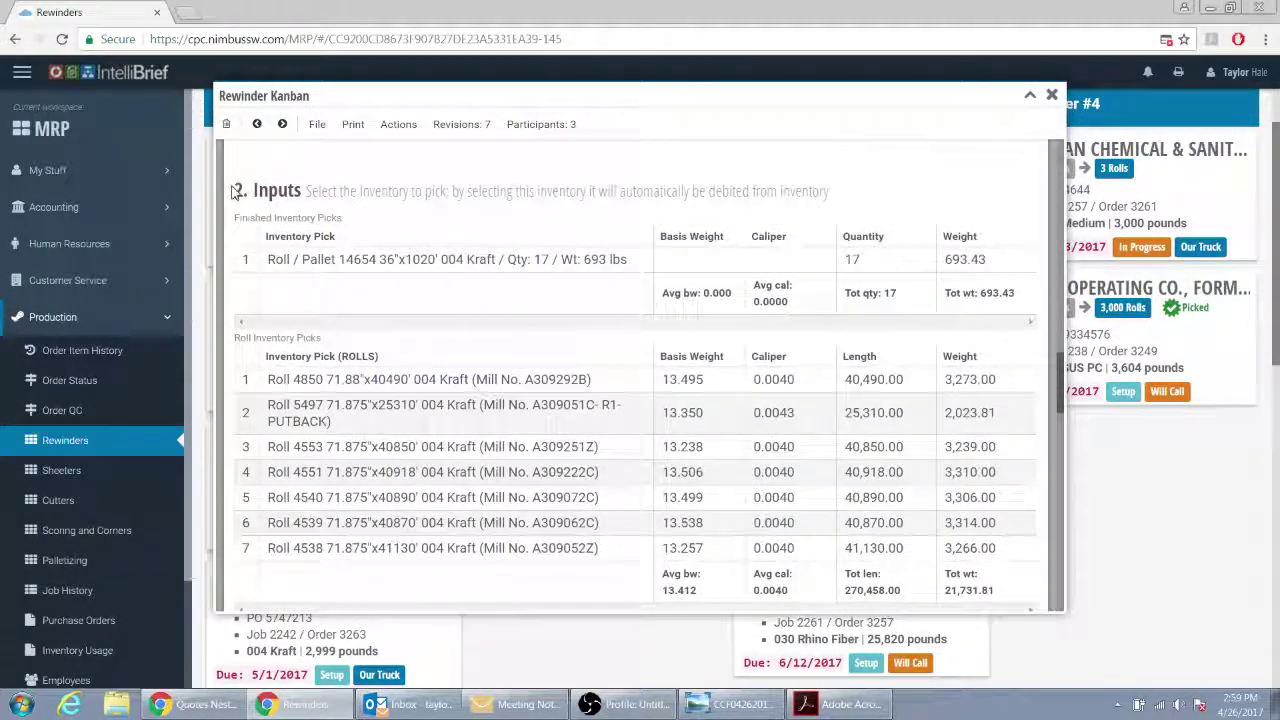
mouse_move(233, 190)
left_mouse_down()
mouse_move(318, 283)
mouse_move(290, 380)
mouse_move(240, 210)
mouse_move(258, 194)
left_mouse_up()
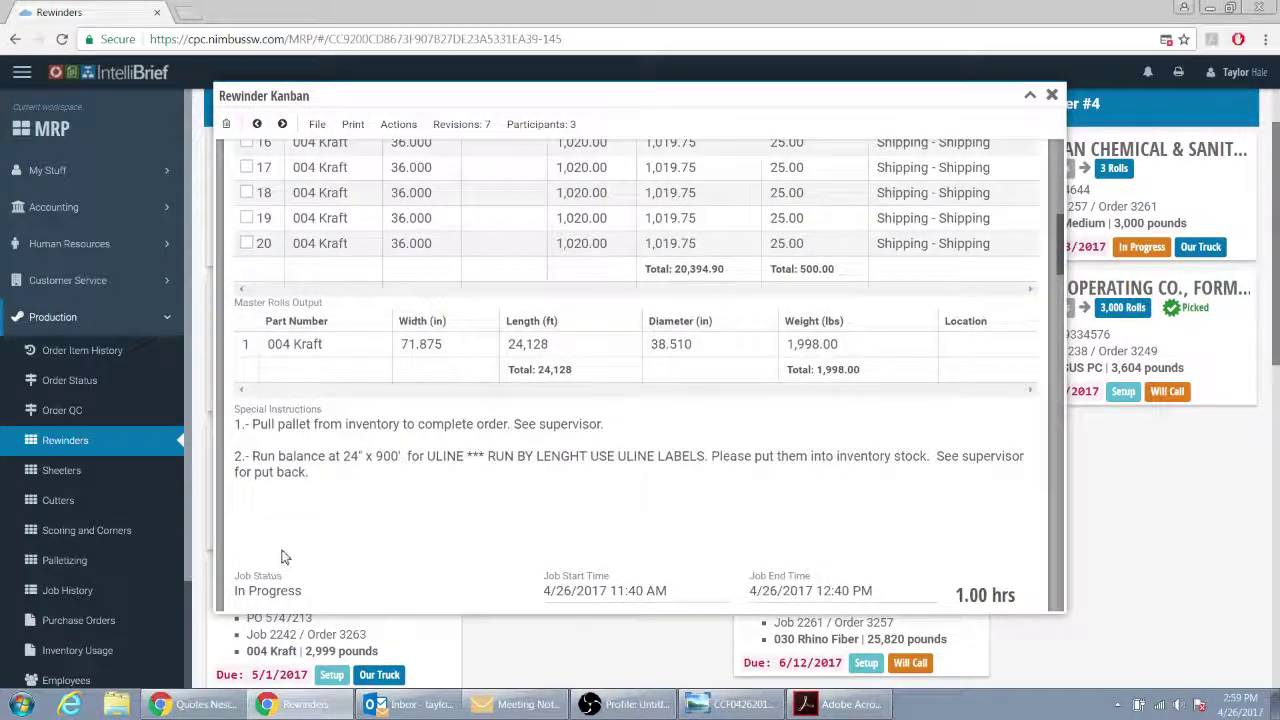
Collapse the Job Info section below the Job Instructions
scroll(282, 557, "down", 1)
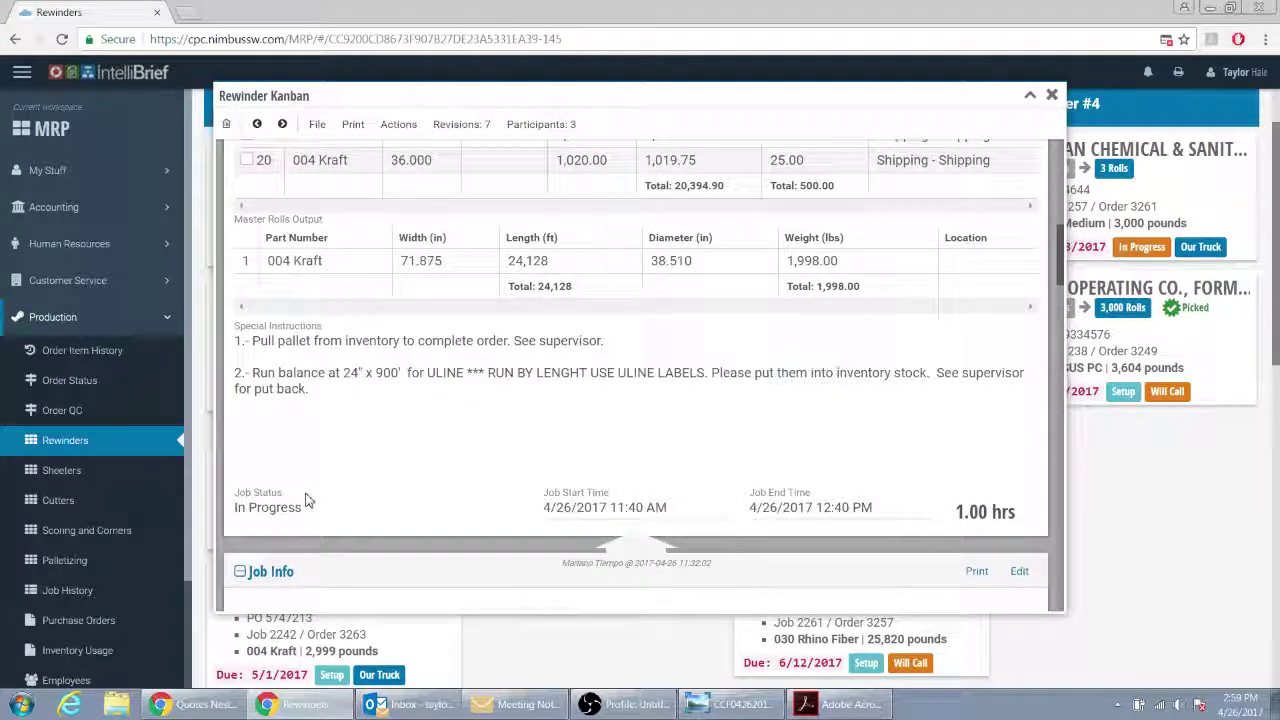
scroll(307, 500, "down", 5)
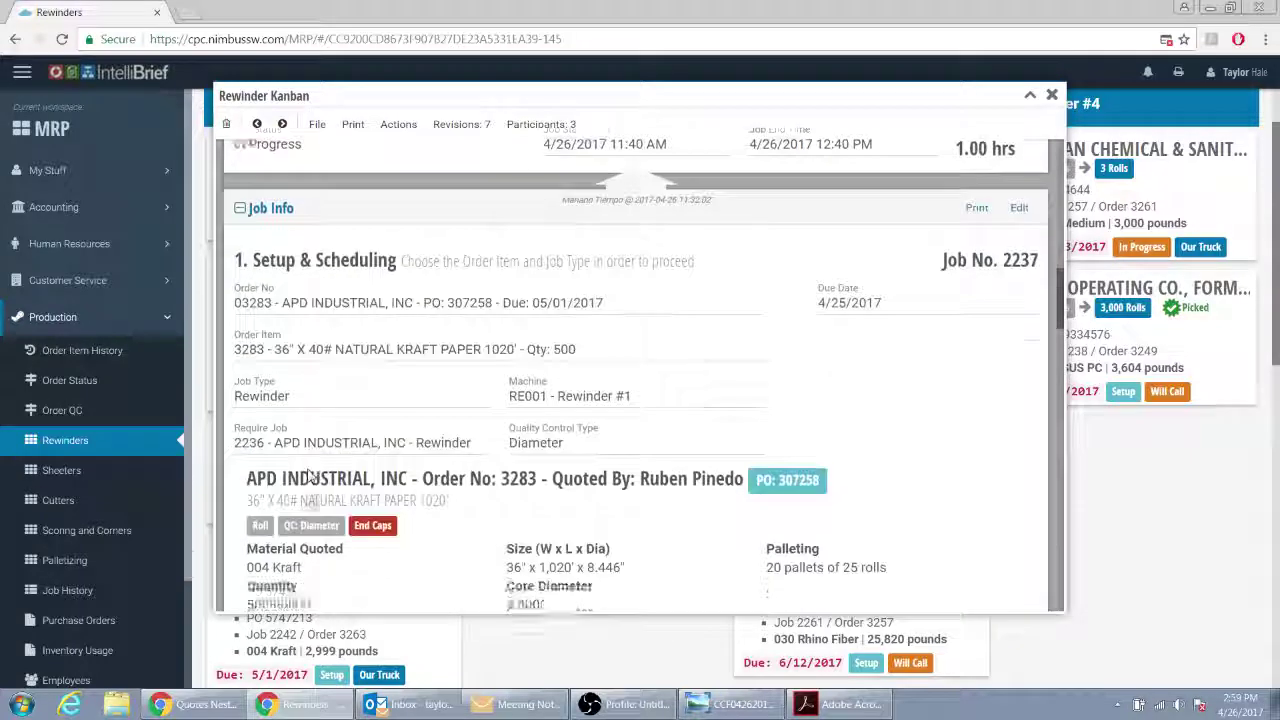
scroll(310, 455, "up", 2)
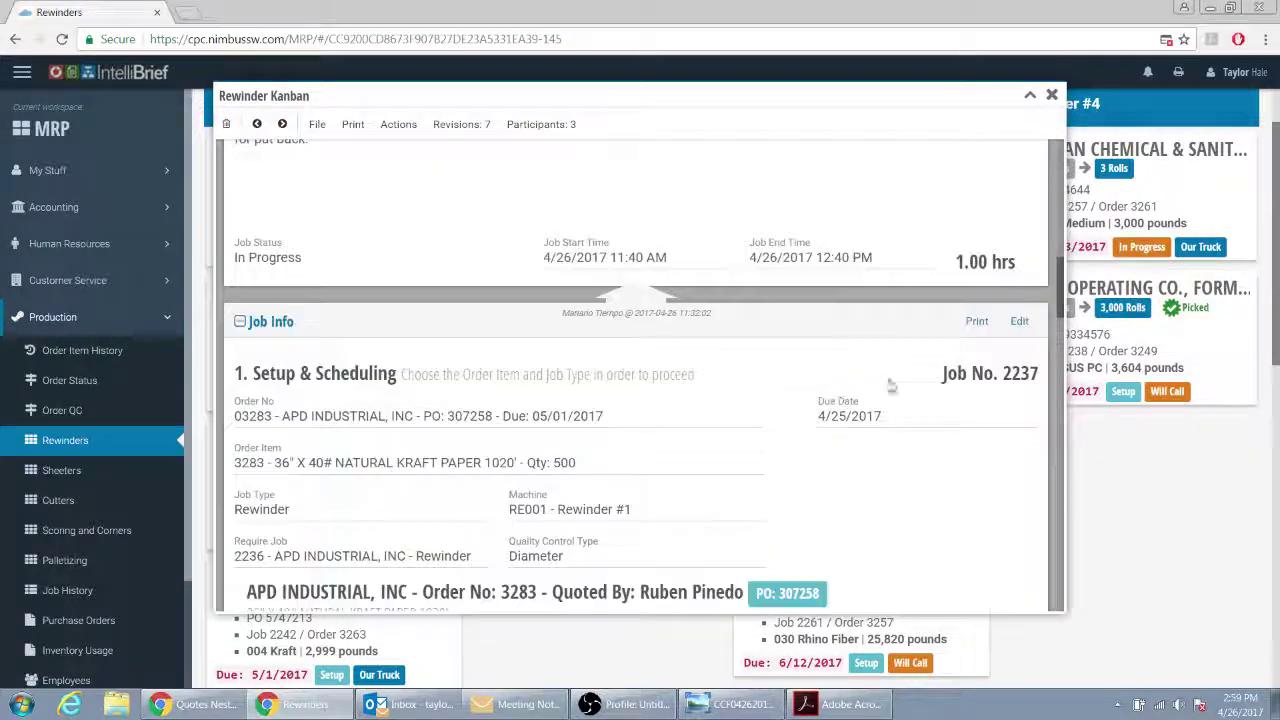
left_click(268, 324)
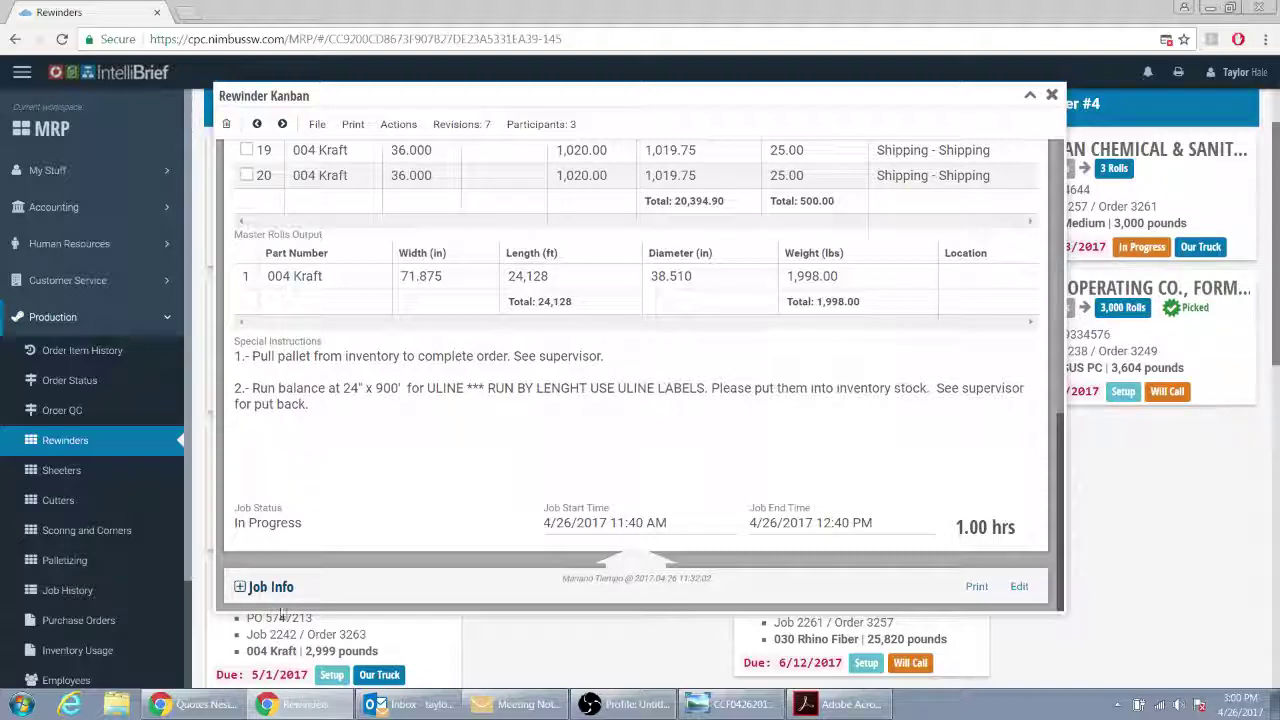
Review the Job Instructions on their own, from the Finished Output rows to the Master Rolls Output and Special Instructions
scroll(603, 406, "up", 10)
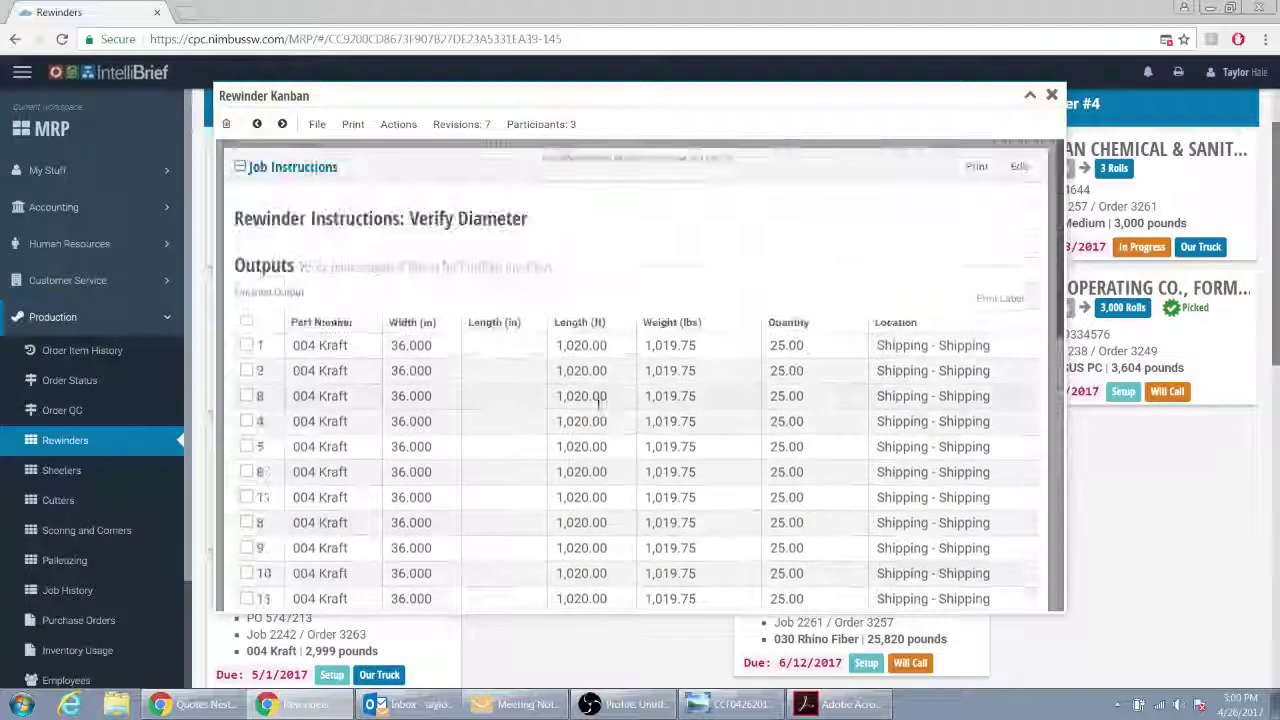
scroll(600, 408, "down", 5)
scroll(600, 408, "down", 2)
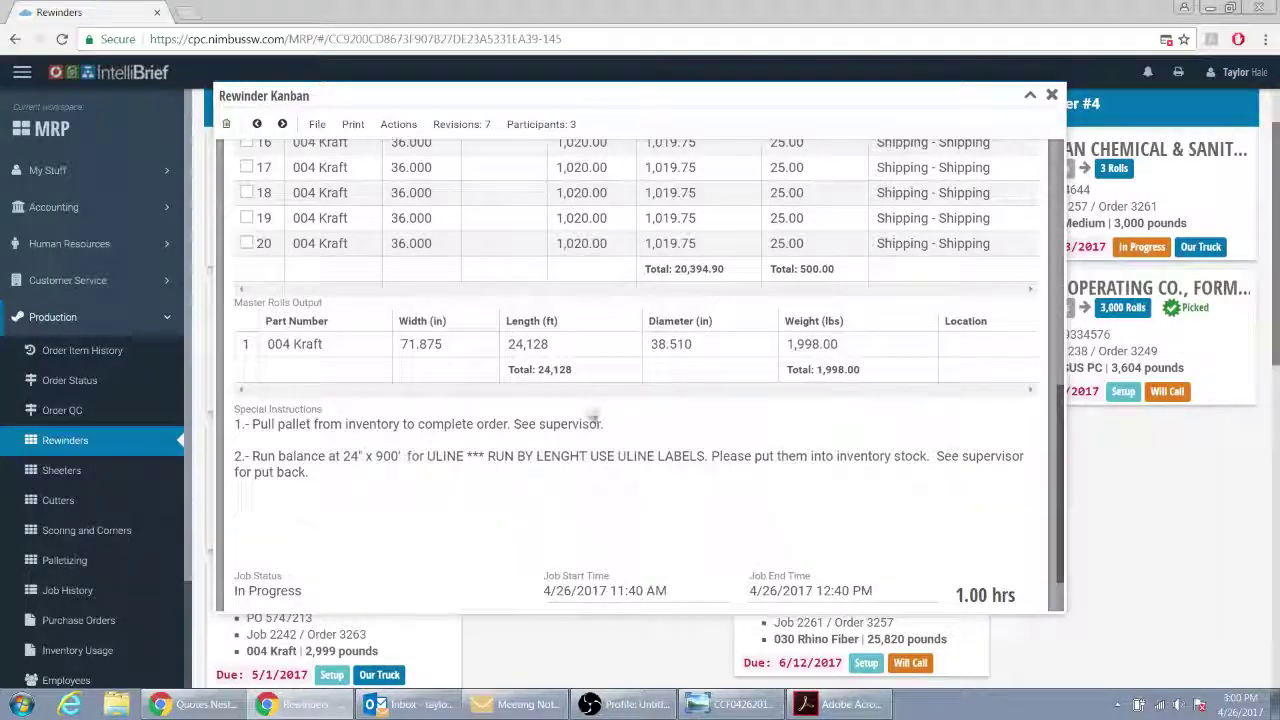